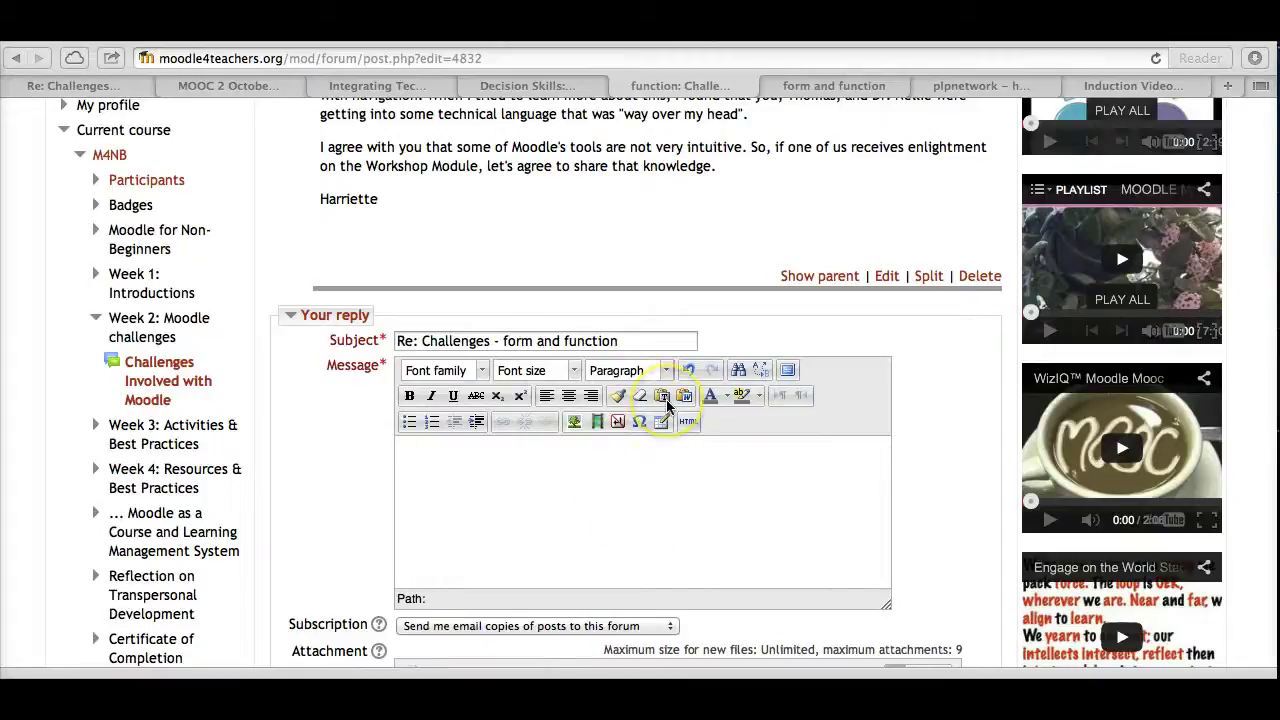
Place the cursor in the empty reply message body.
click(592, 483)
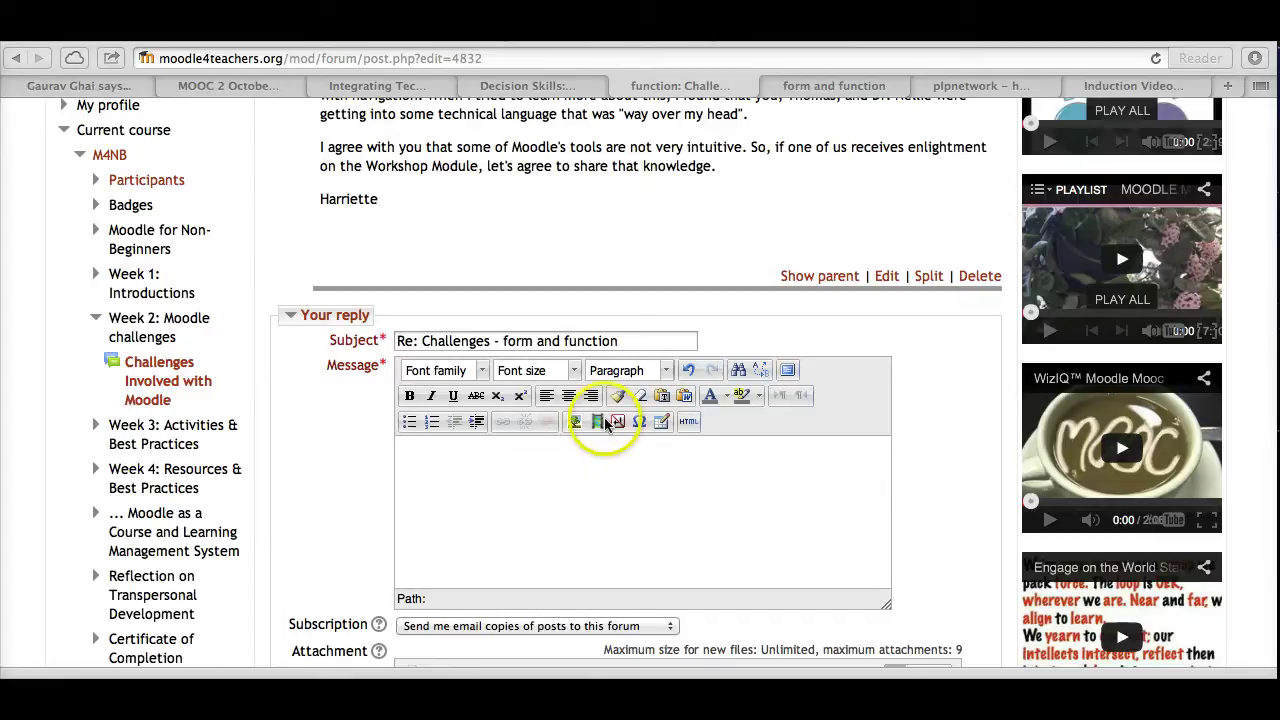
click(510, 501)
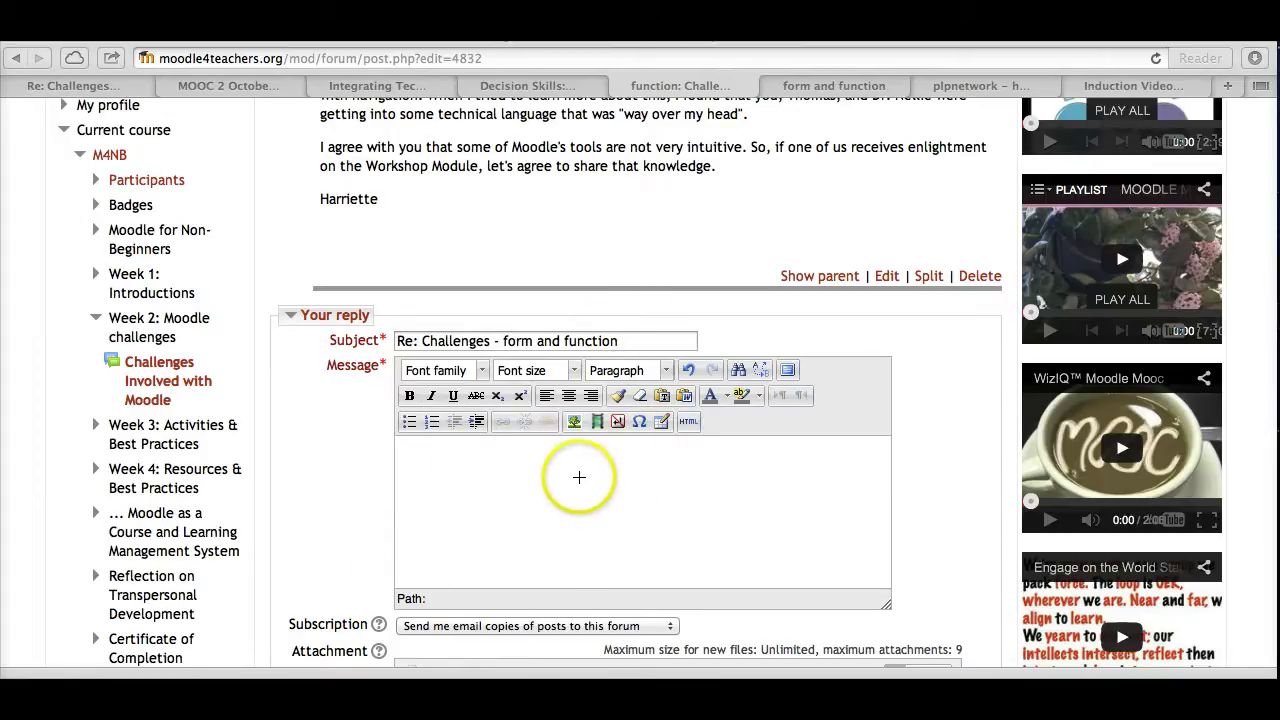
click(673, 485)
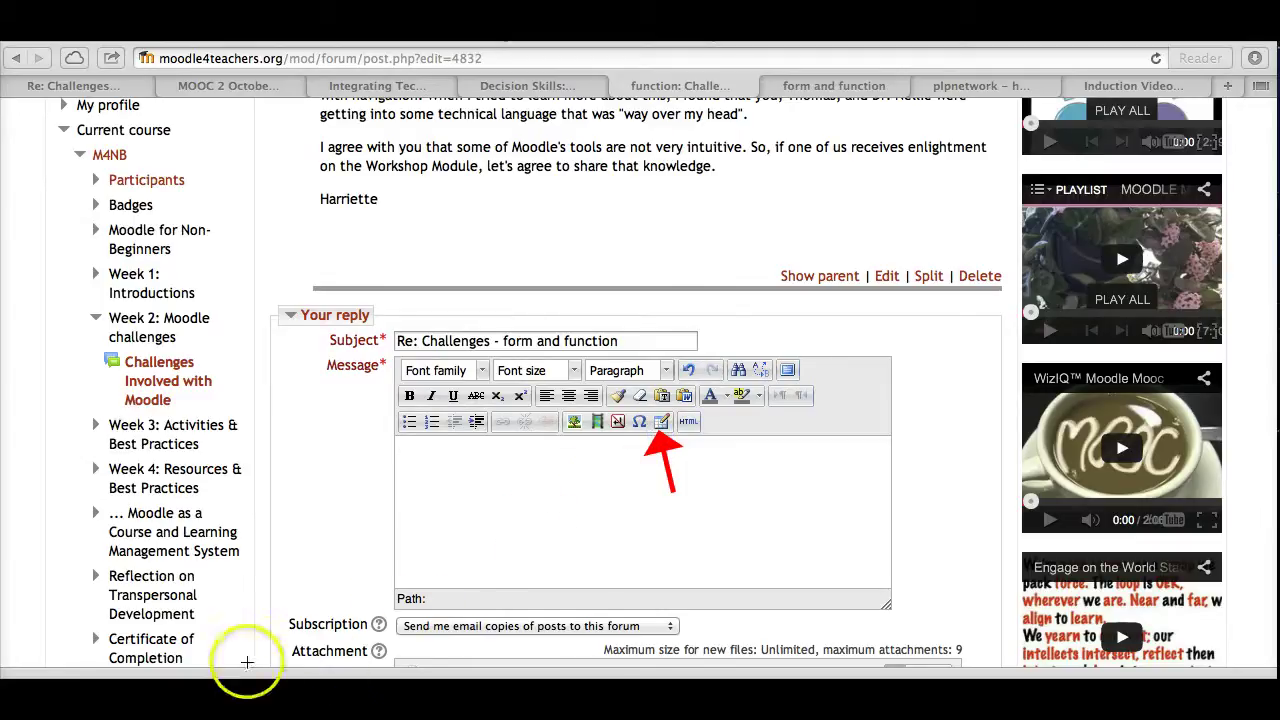
Set up a new table with 3 columns, 3 rows and border 2.
click(664, 425)
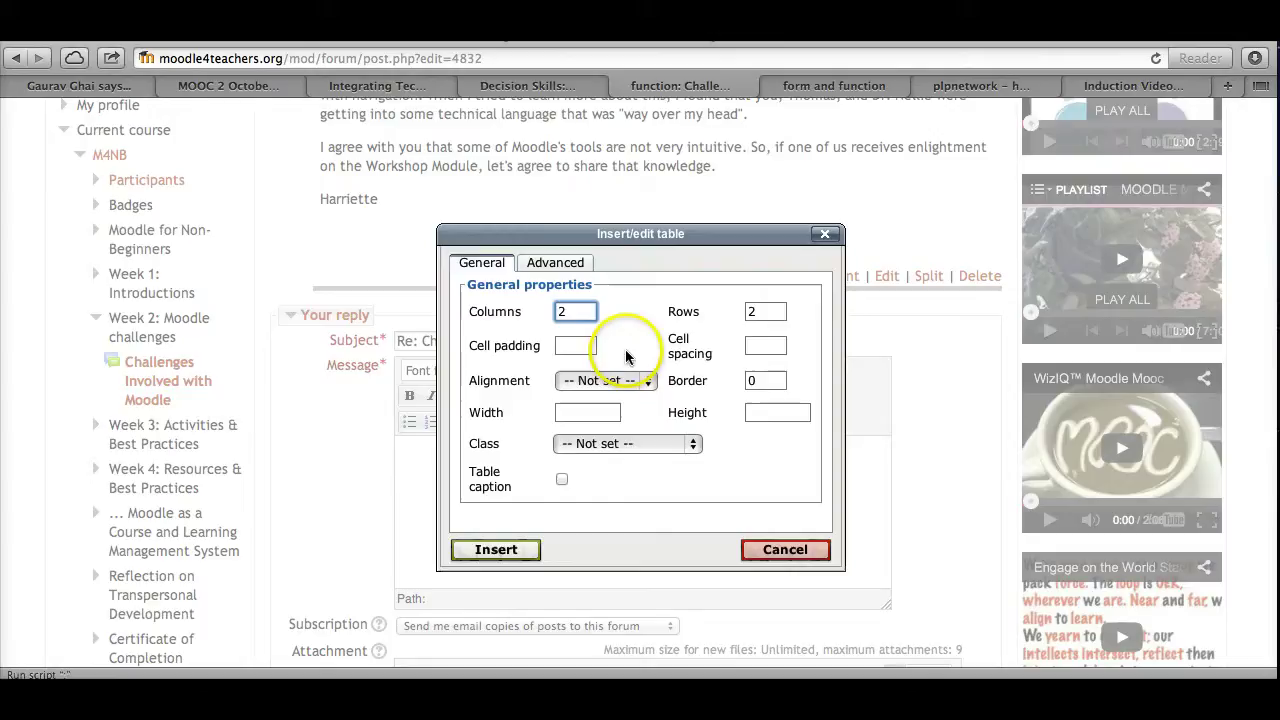
click(567, 311)
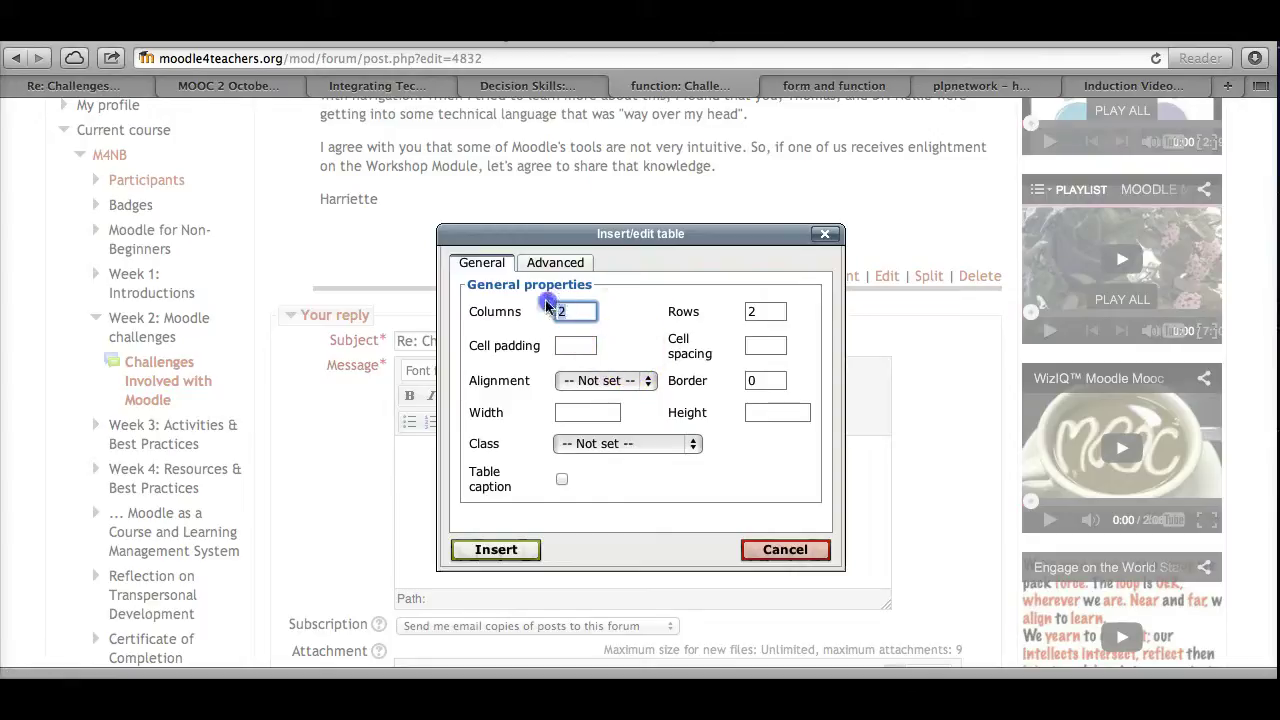
text(3)
double_click(760, 311)
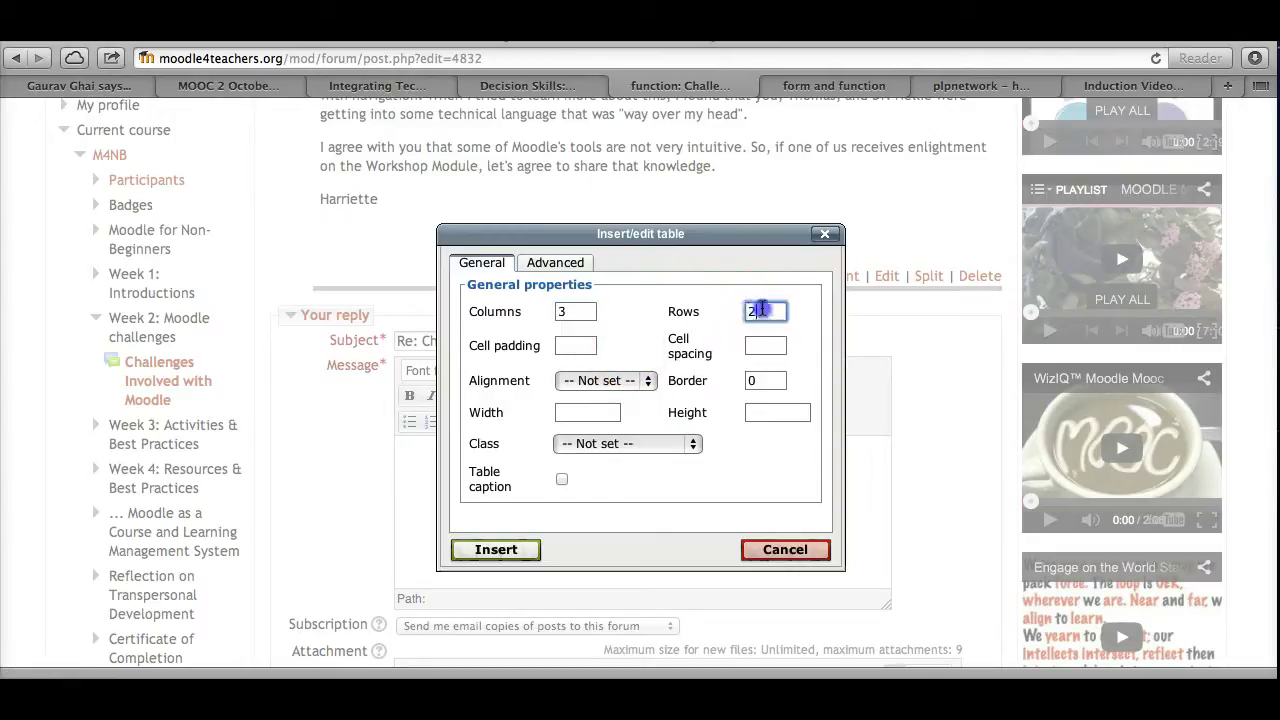
text(3)
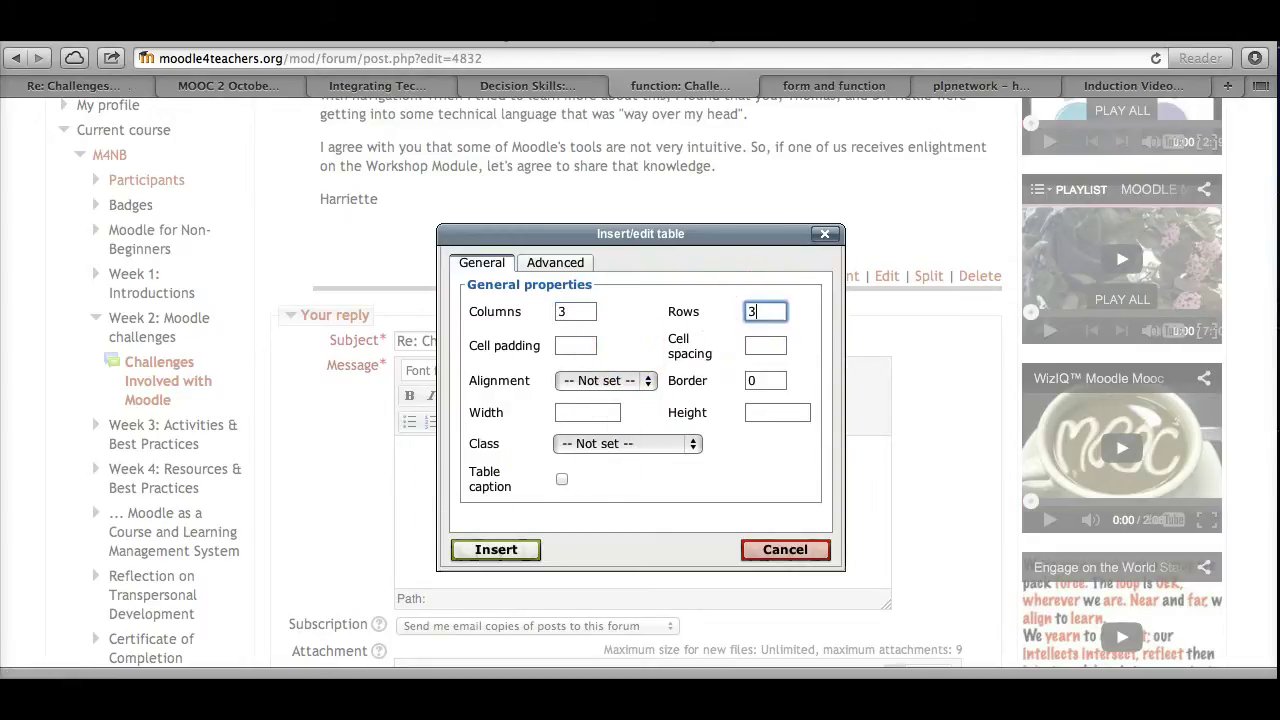
click(785, 355)
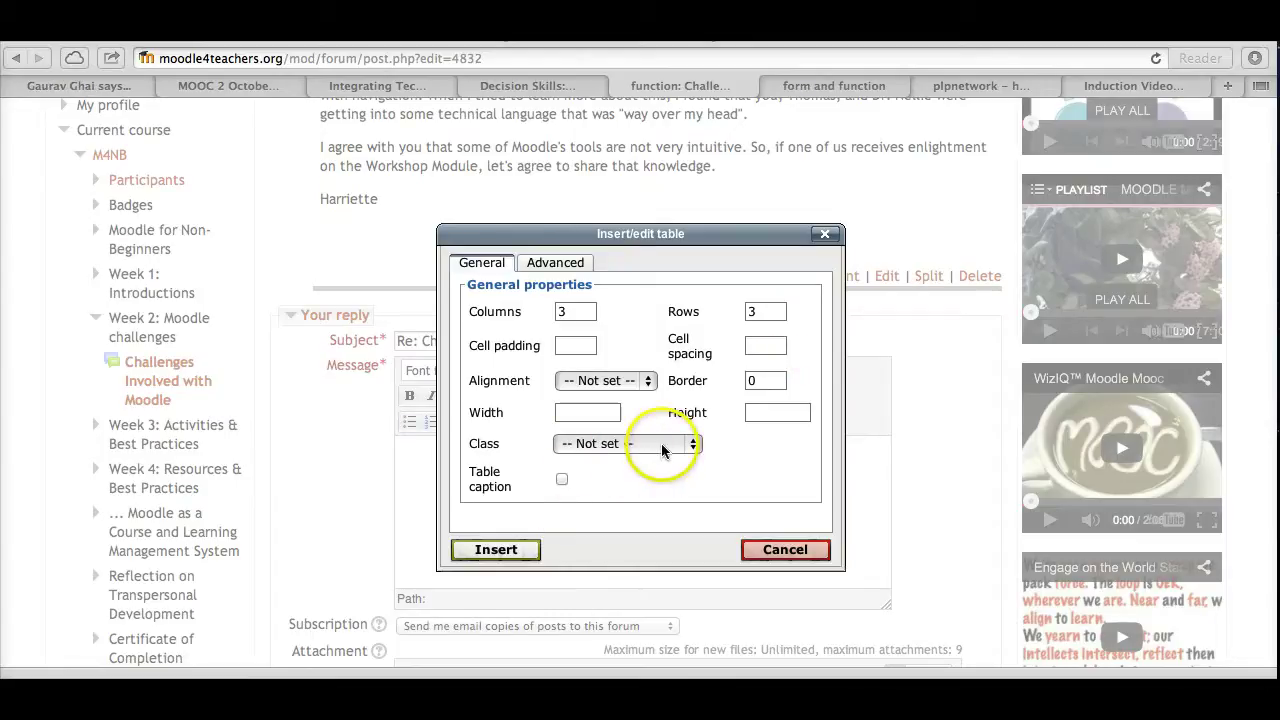
double_click(758, 381)
text(2)
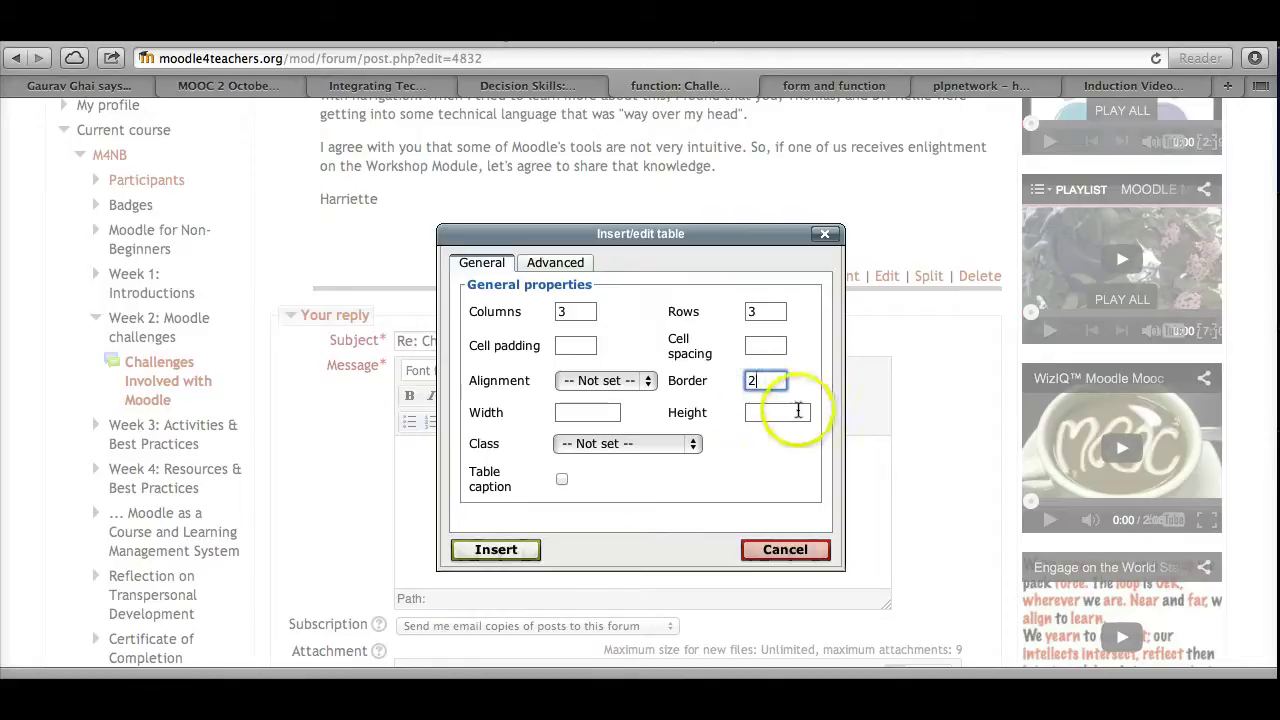
Insert the 3×3 bordered table and drag its corner to widen it across the message.
click(500, 548)
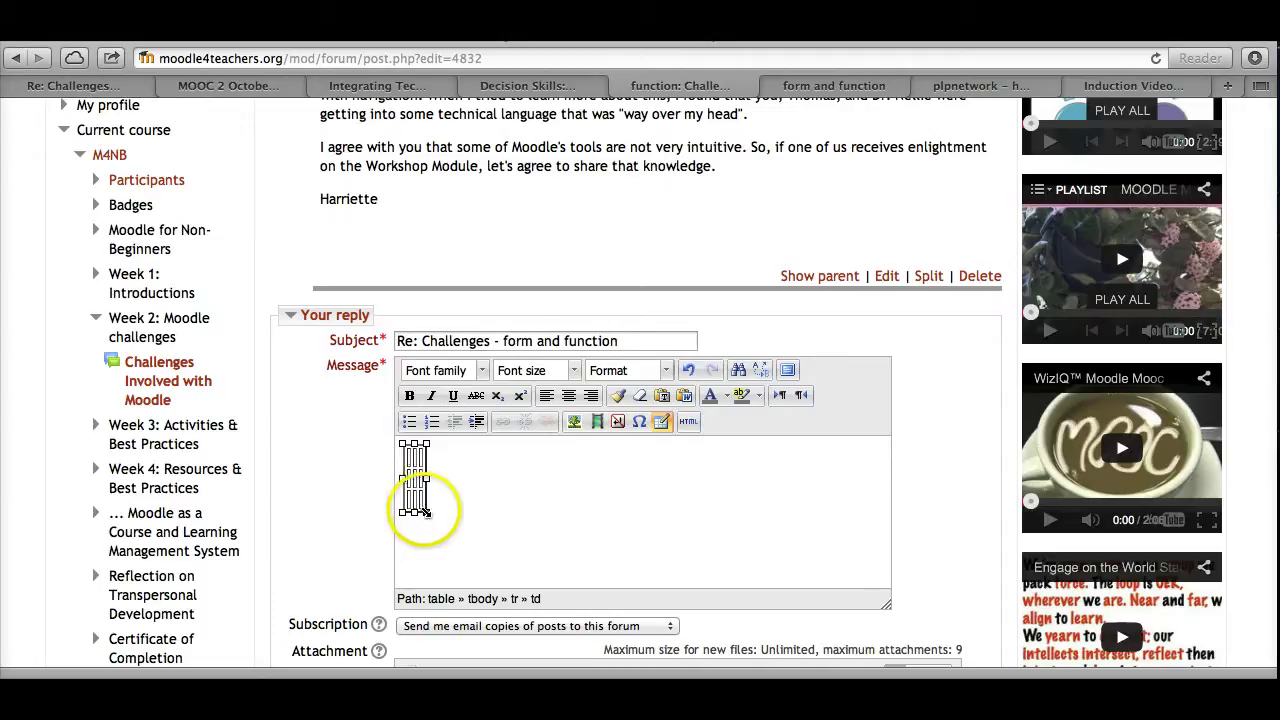
click(427, 512)
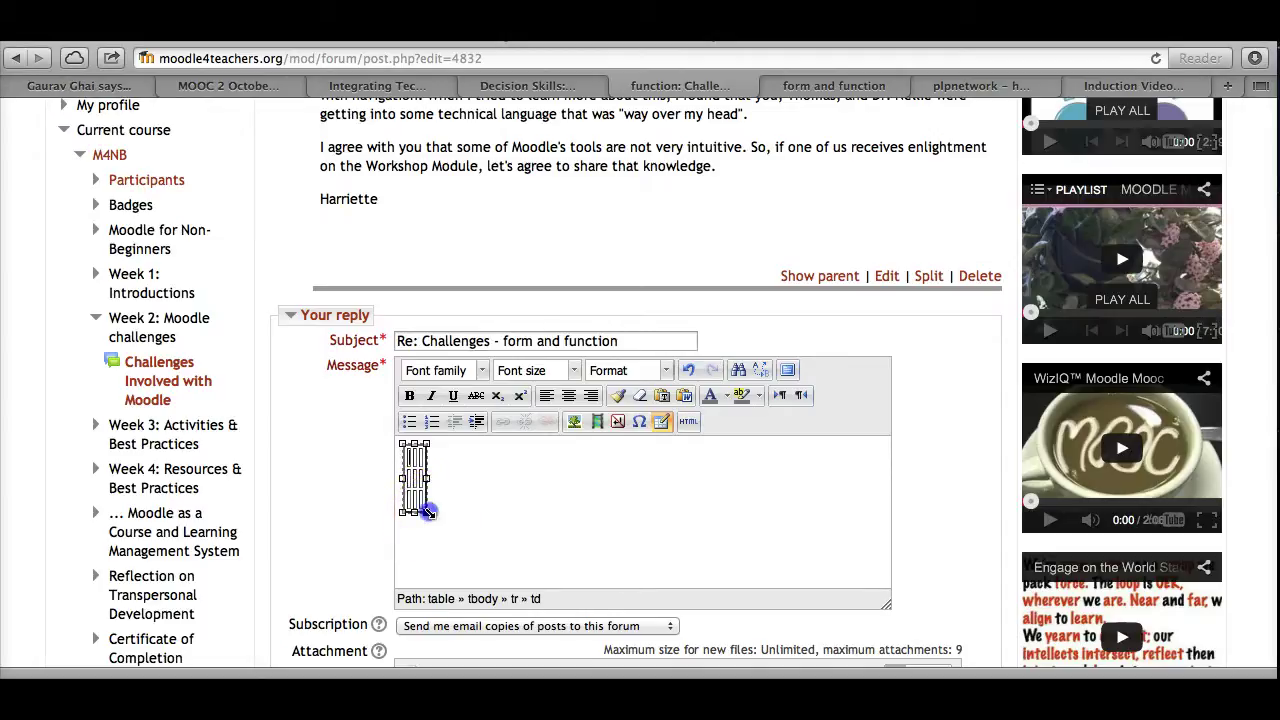
drag(453, 524, 645, 568)
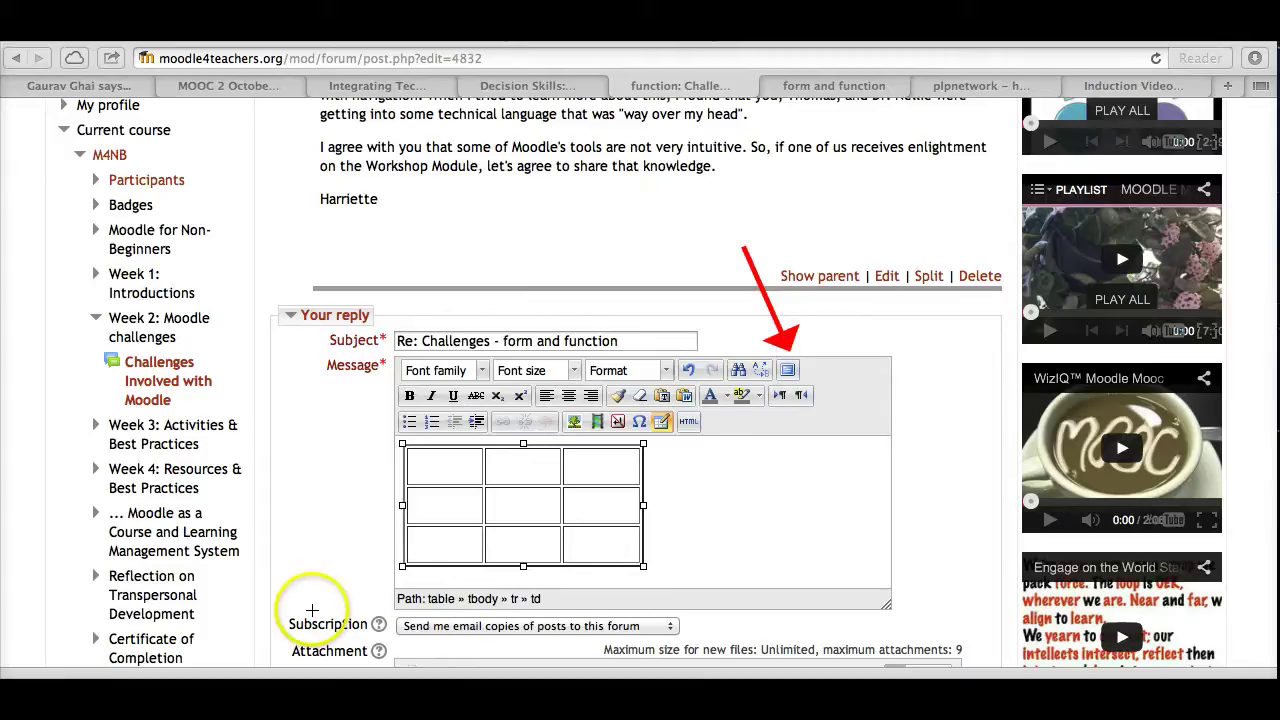
click(788, 371)
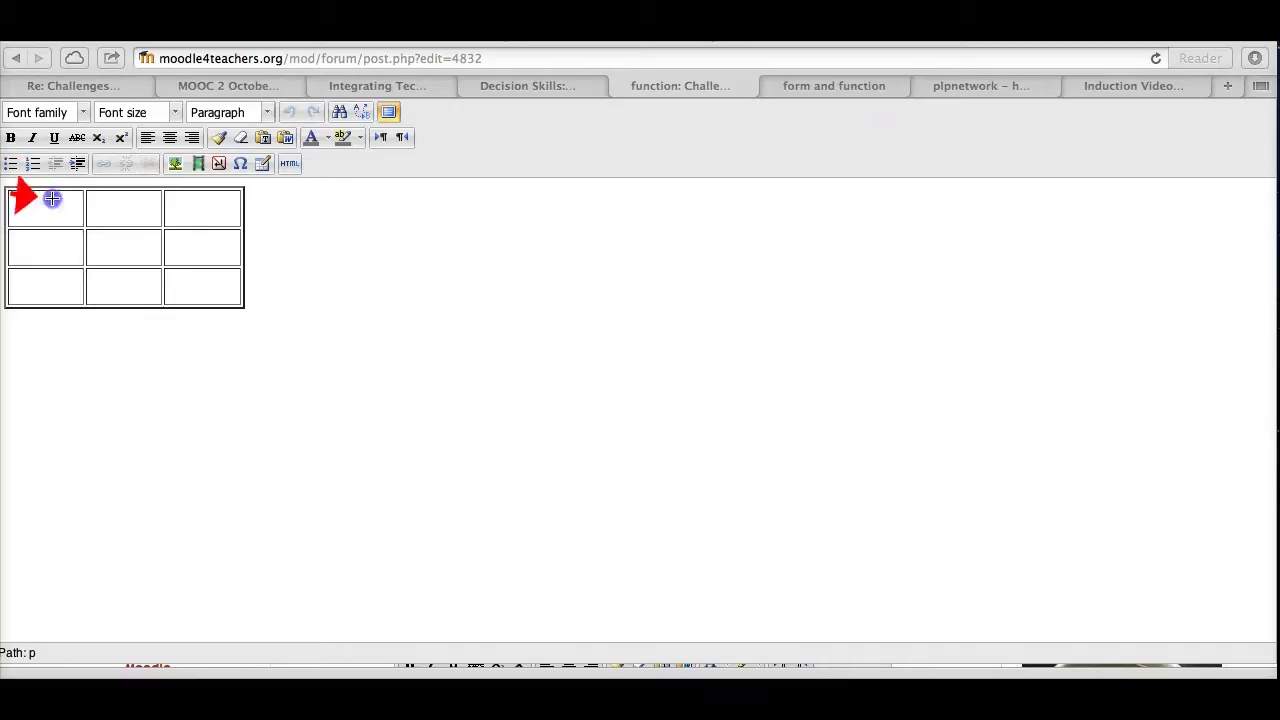
Select the top-left cells of the empty table in the full-window editor.
drag(52, 199, 191, 272)
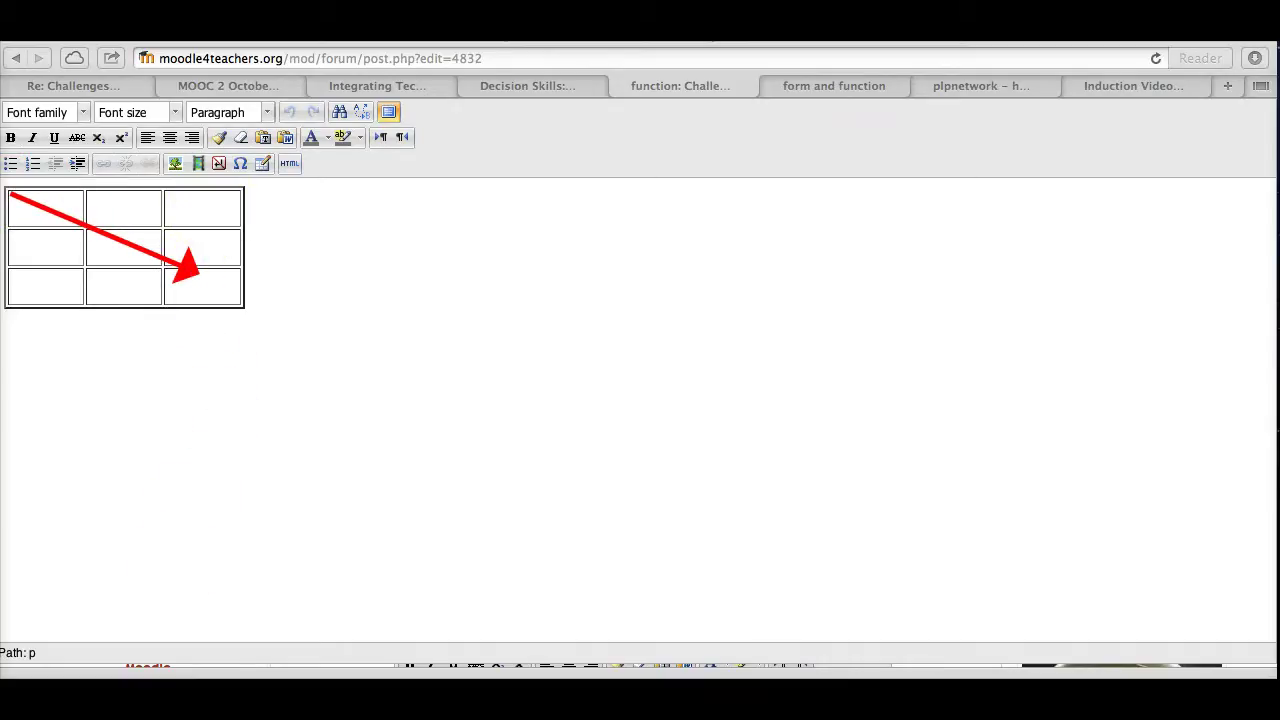
click(22, 205)
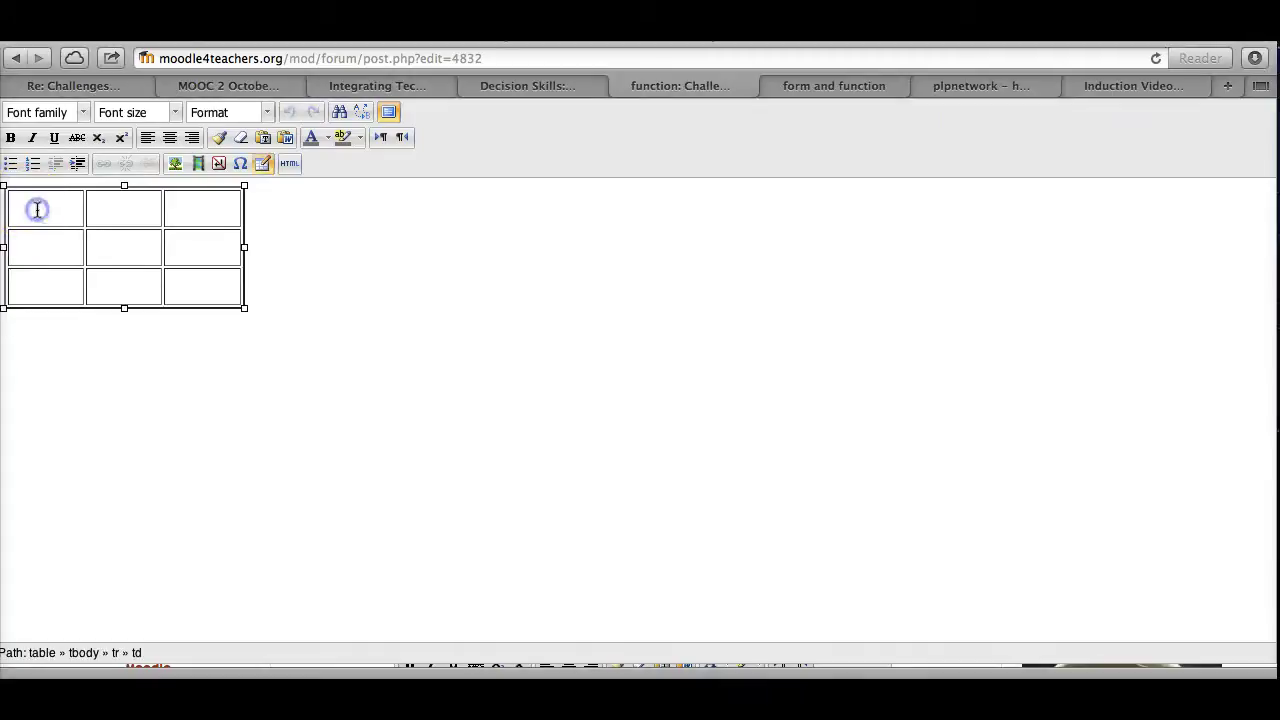
mouse_move(35, 207)
mouse_down()
mouse_move(95, 217)
mouse_move(49, 211)
mouse_up()
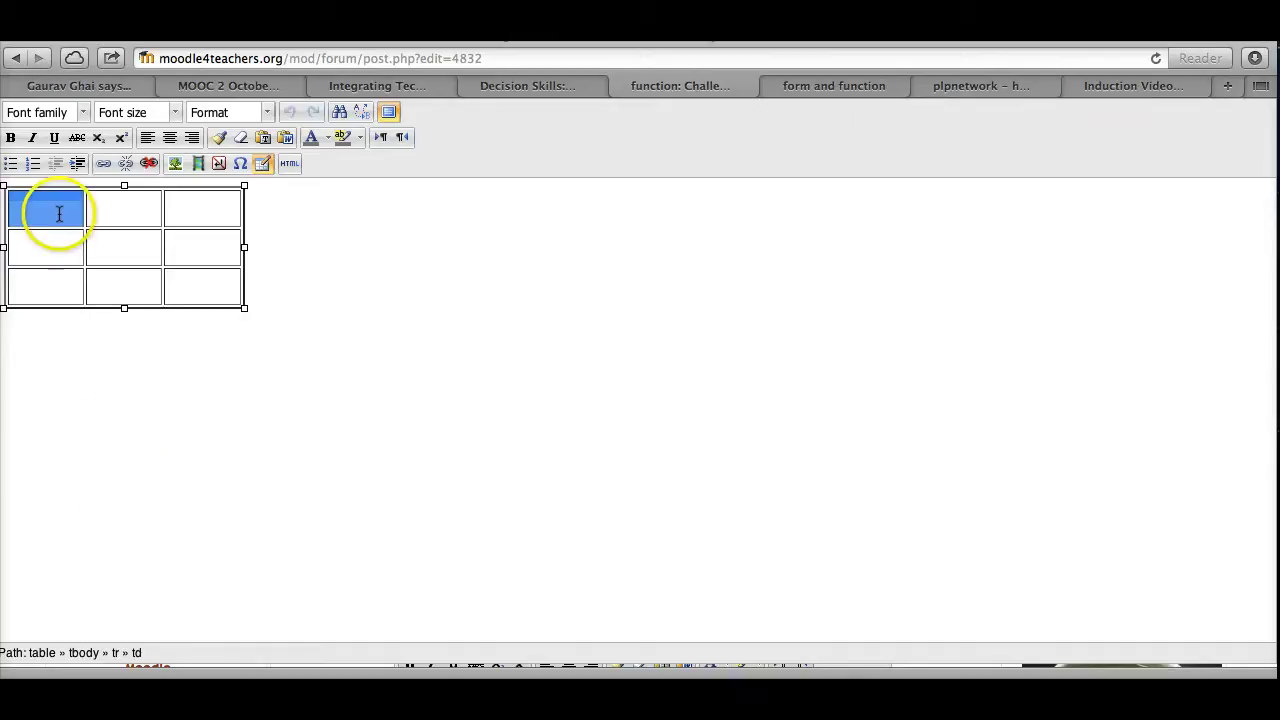
Open Table cell properties for the top-left cell from its right-click Cell menu.
right_click(56, 211)
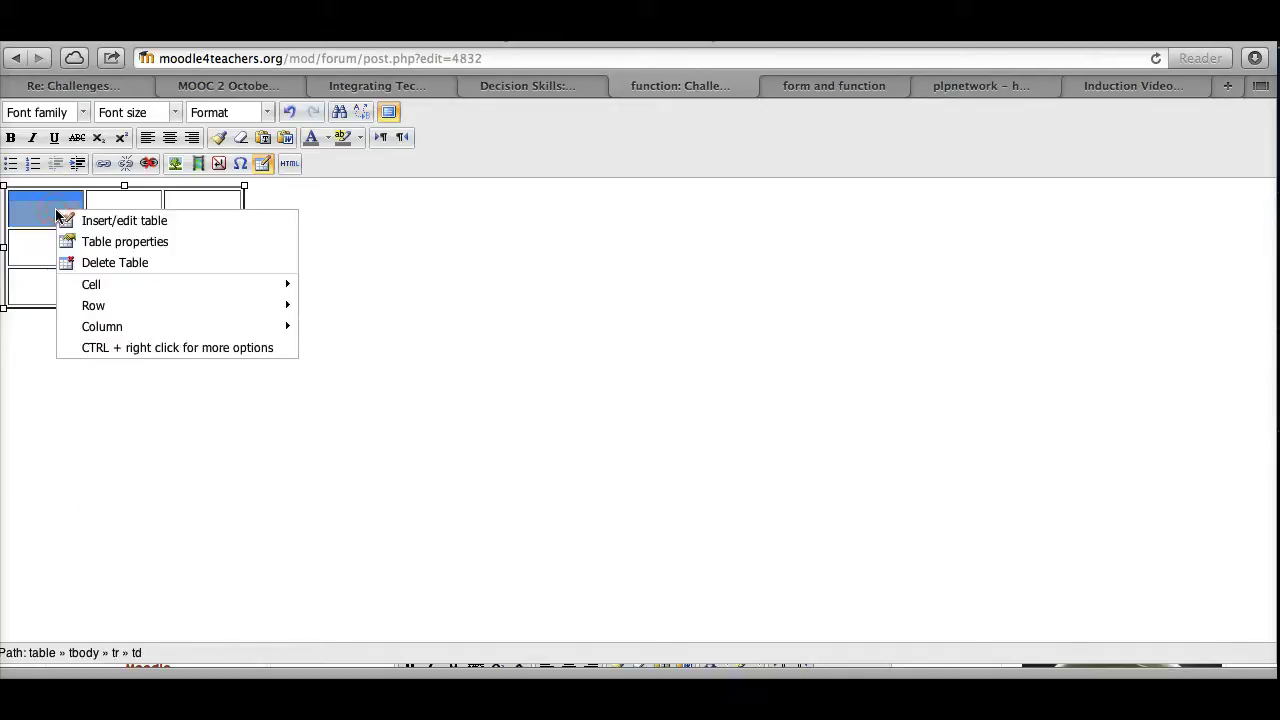
mouse_move(89, 288)
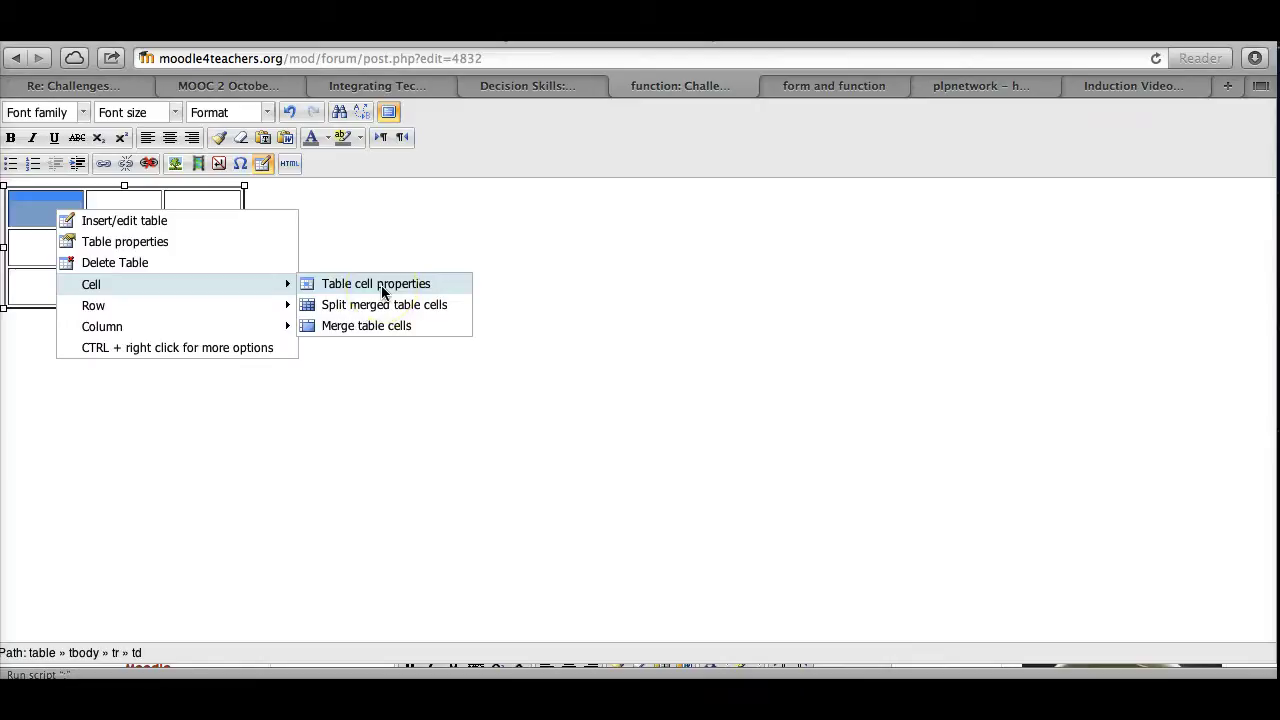
click(382, 291)
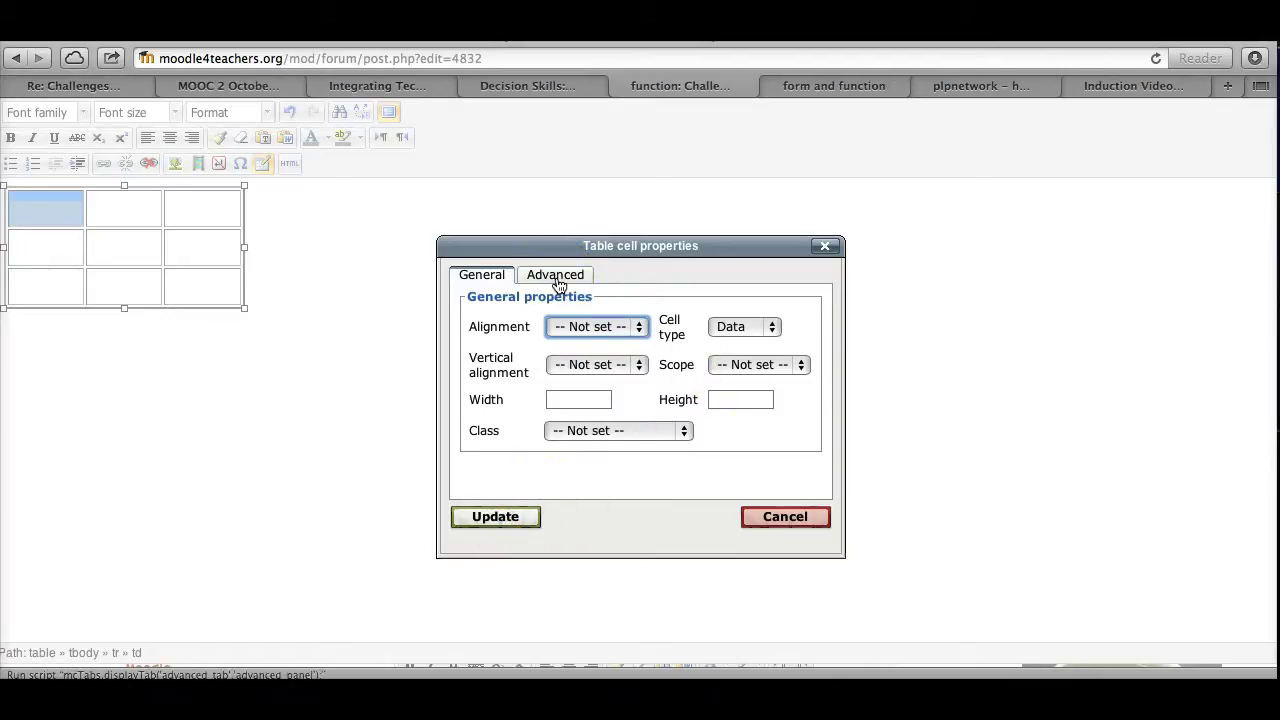
Give the top-left cell the near-black border colour #211006 under Advanced, then update.
click(557, 276)
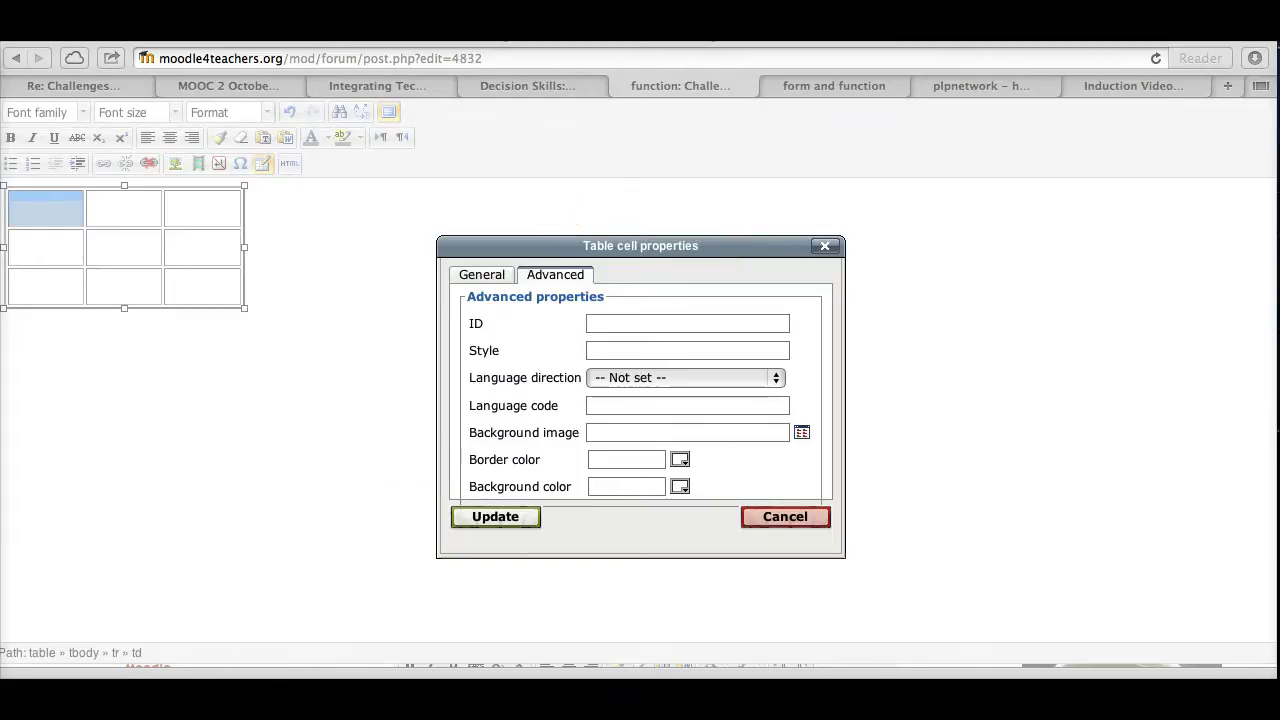
click(680, 460)
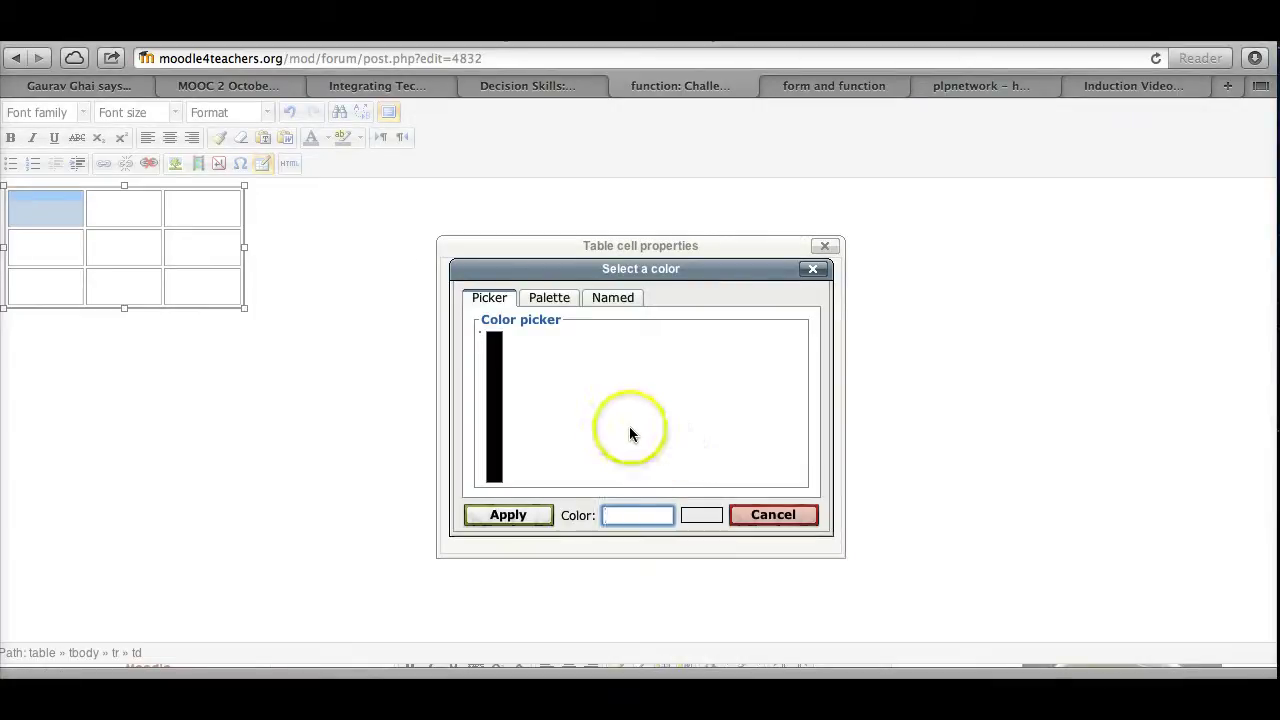
click(494, 380)
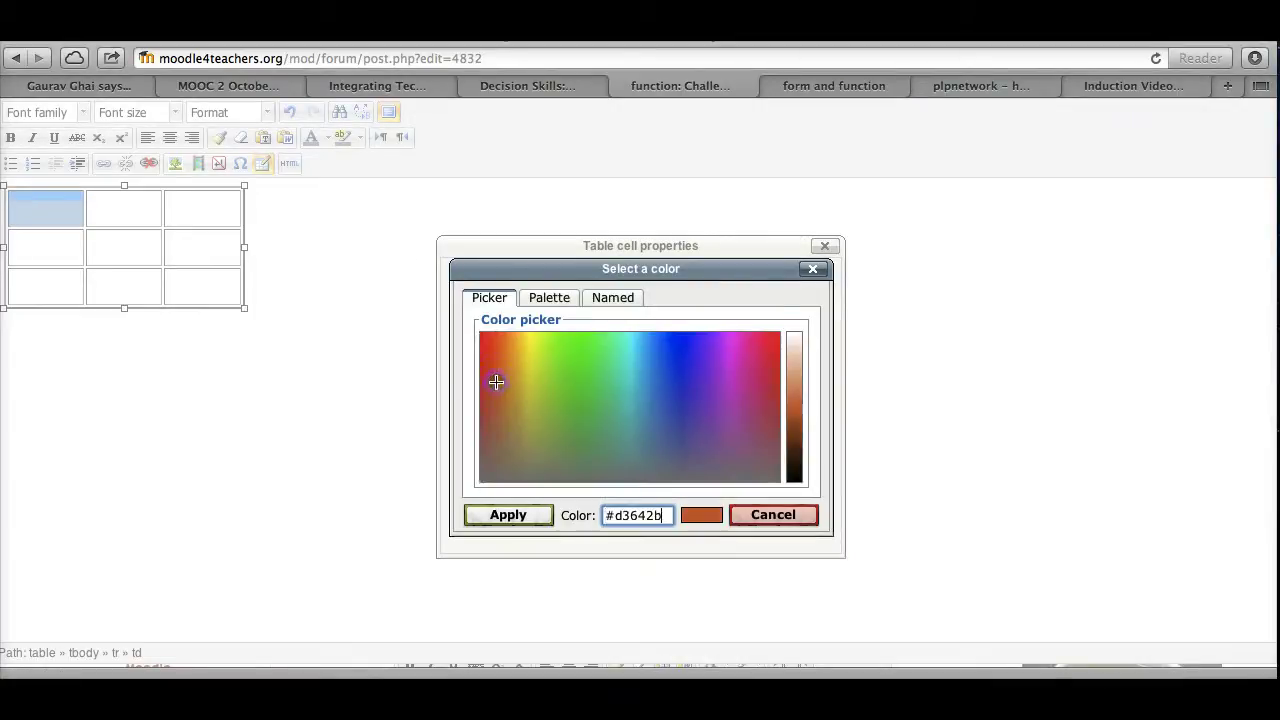
click(794, 462)
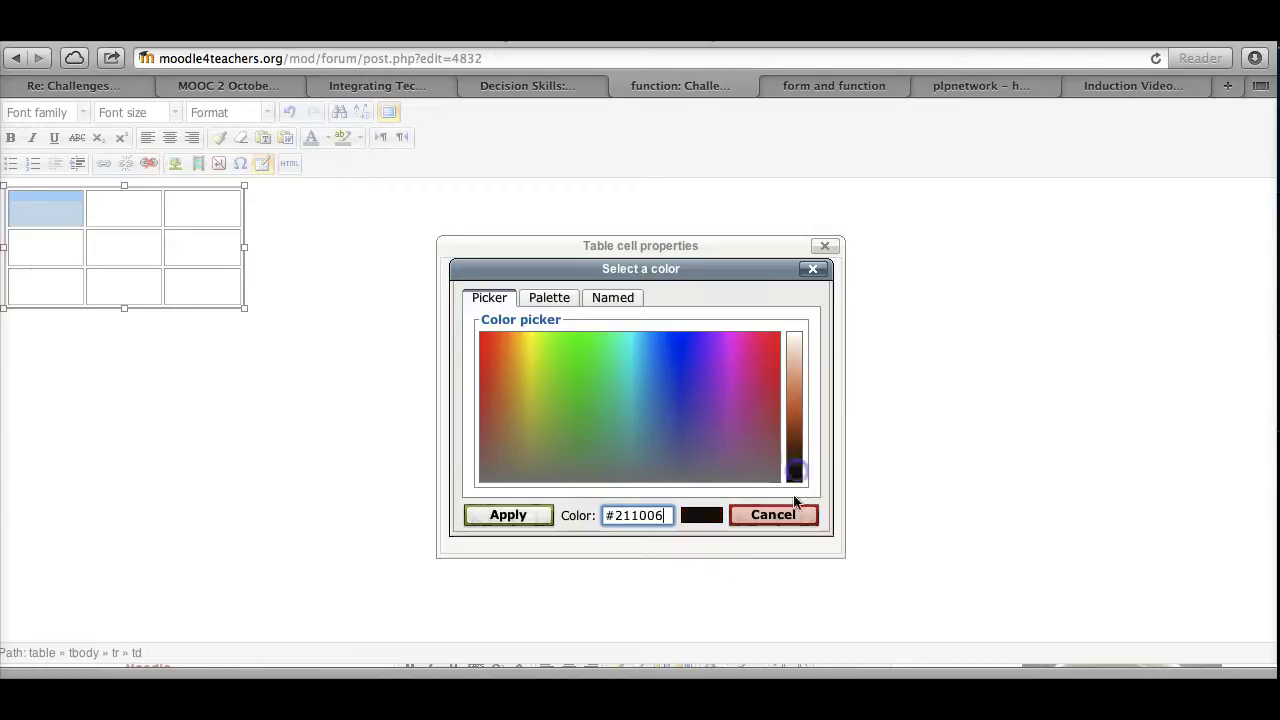
click(527, 516)
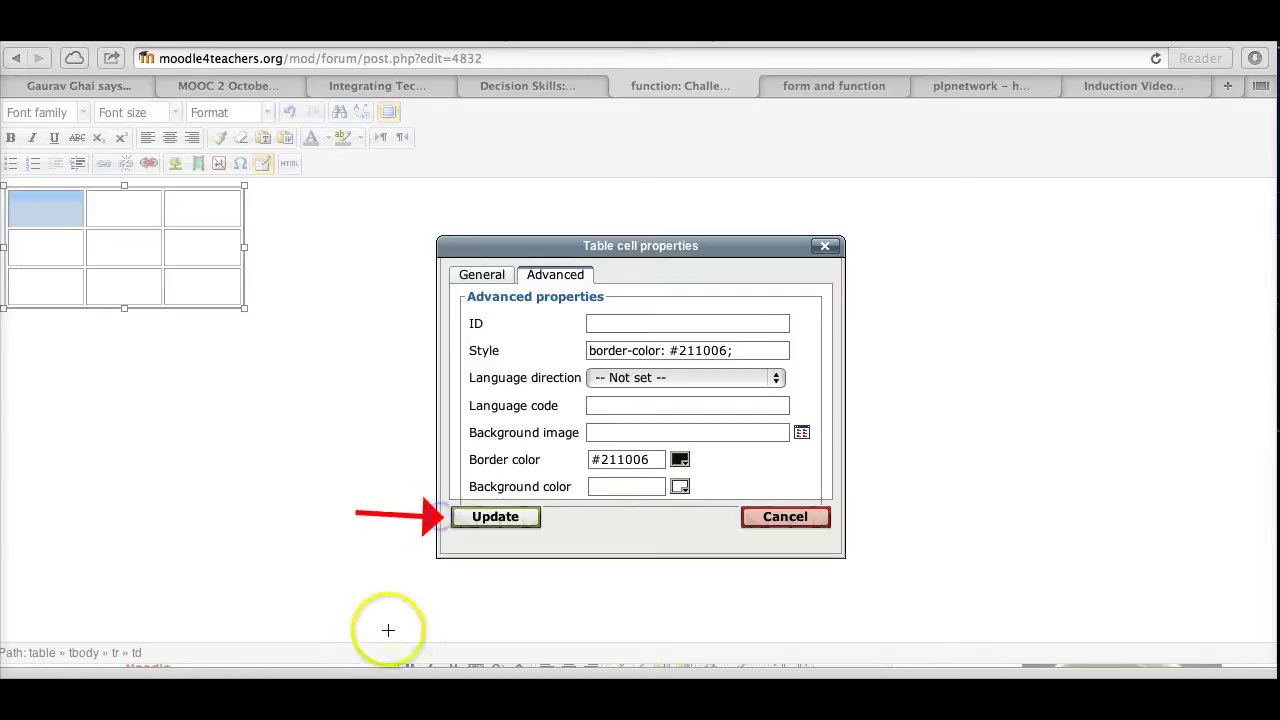
click(508, 520)
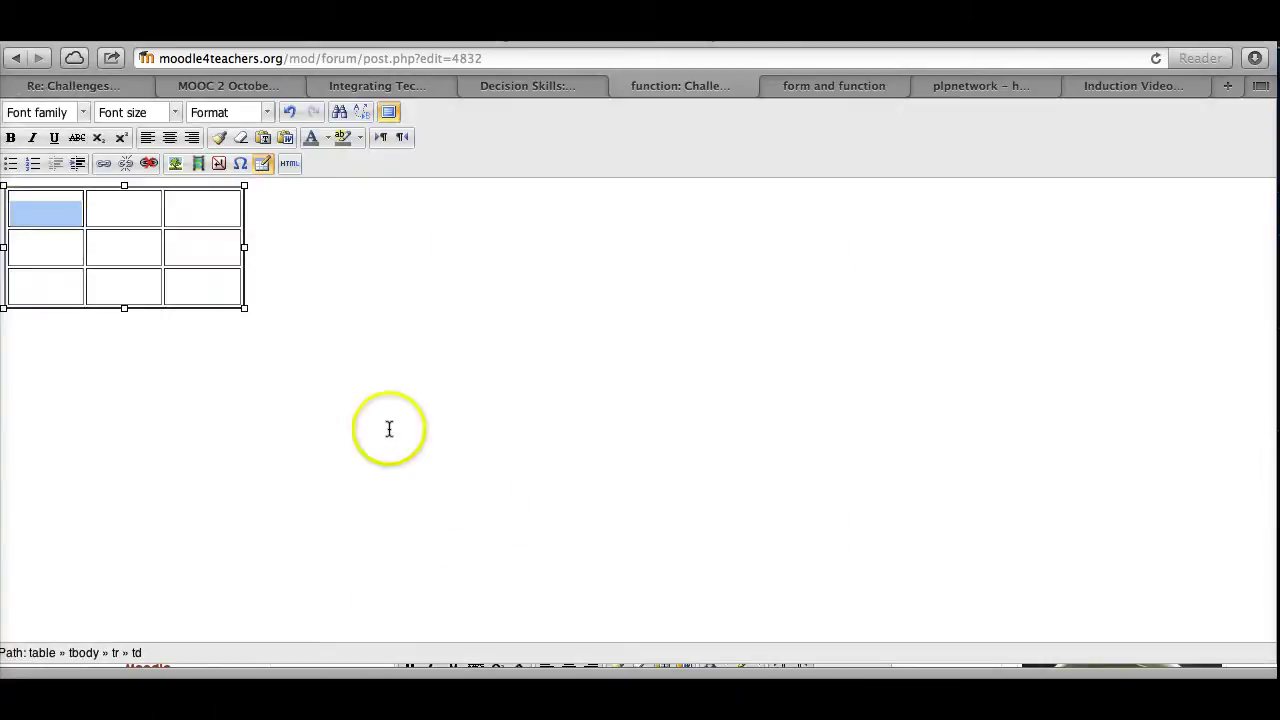
Leave full-screen editing and review the bordered 3×3 table in the reply form.
click(266, 314)
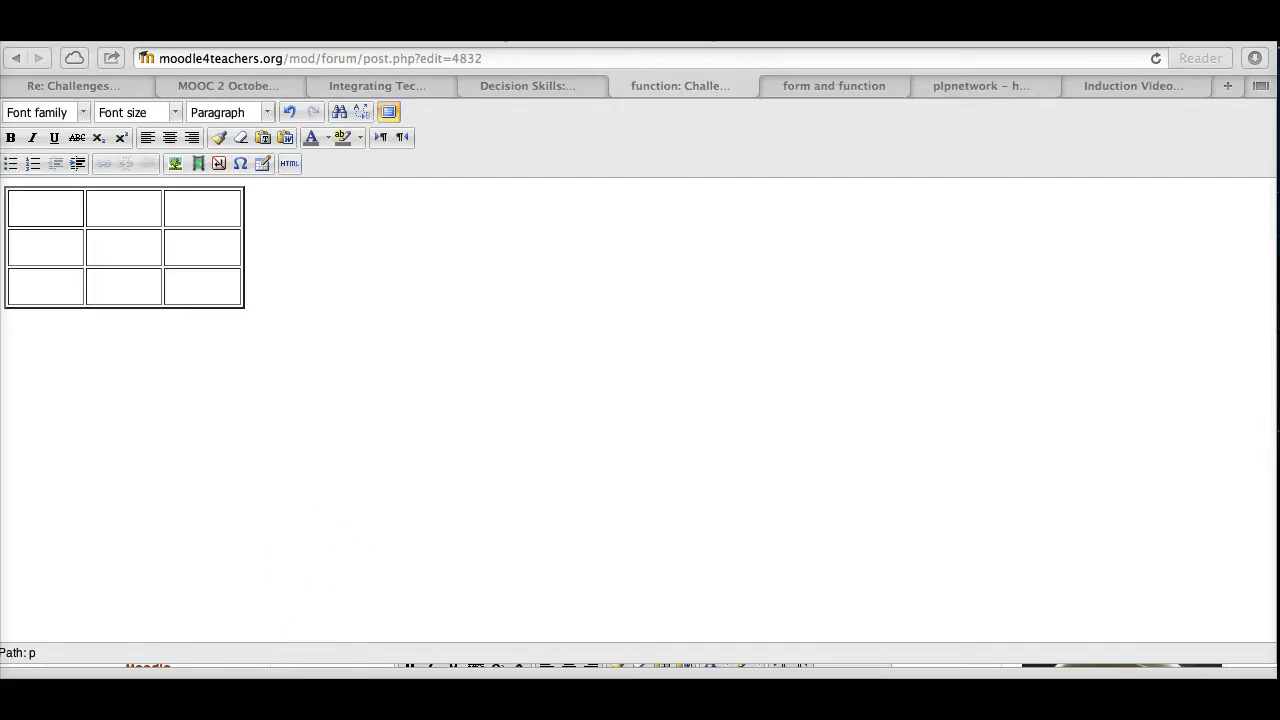
click(392, 114)
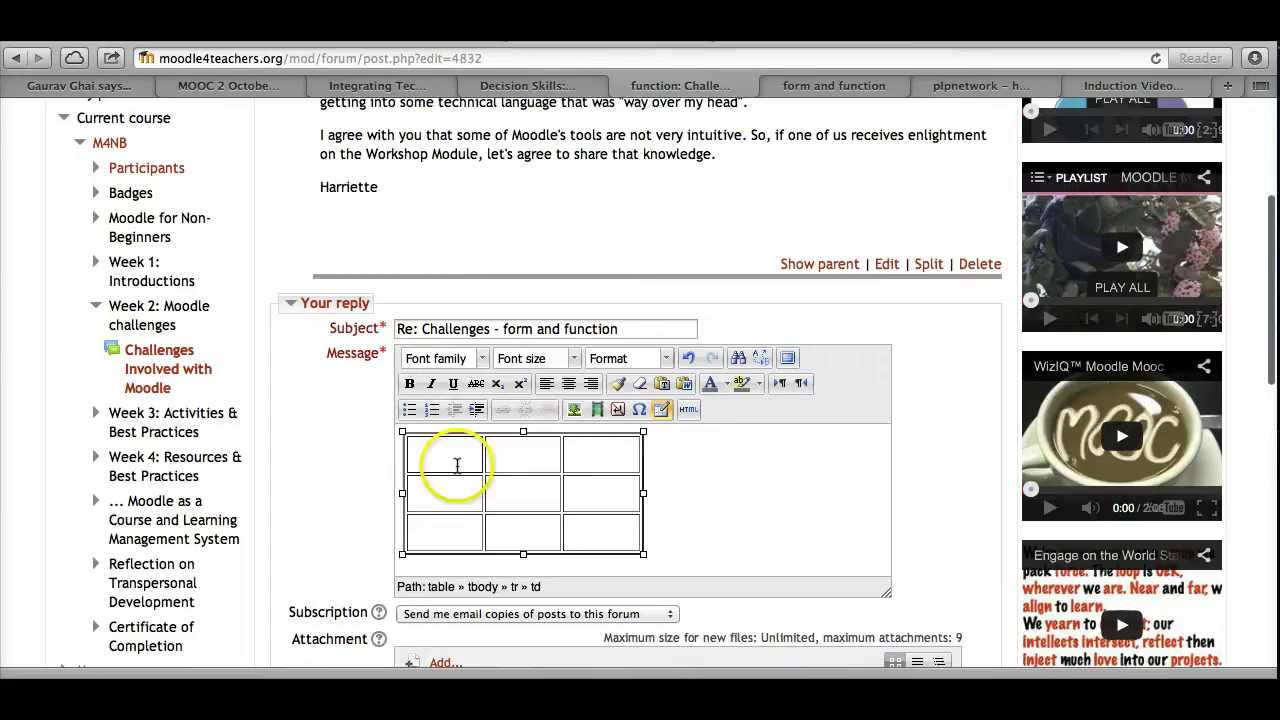
click(449, 461)
drag(463, 468, 543, 489)
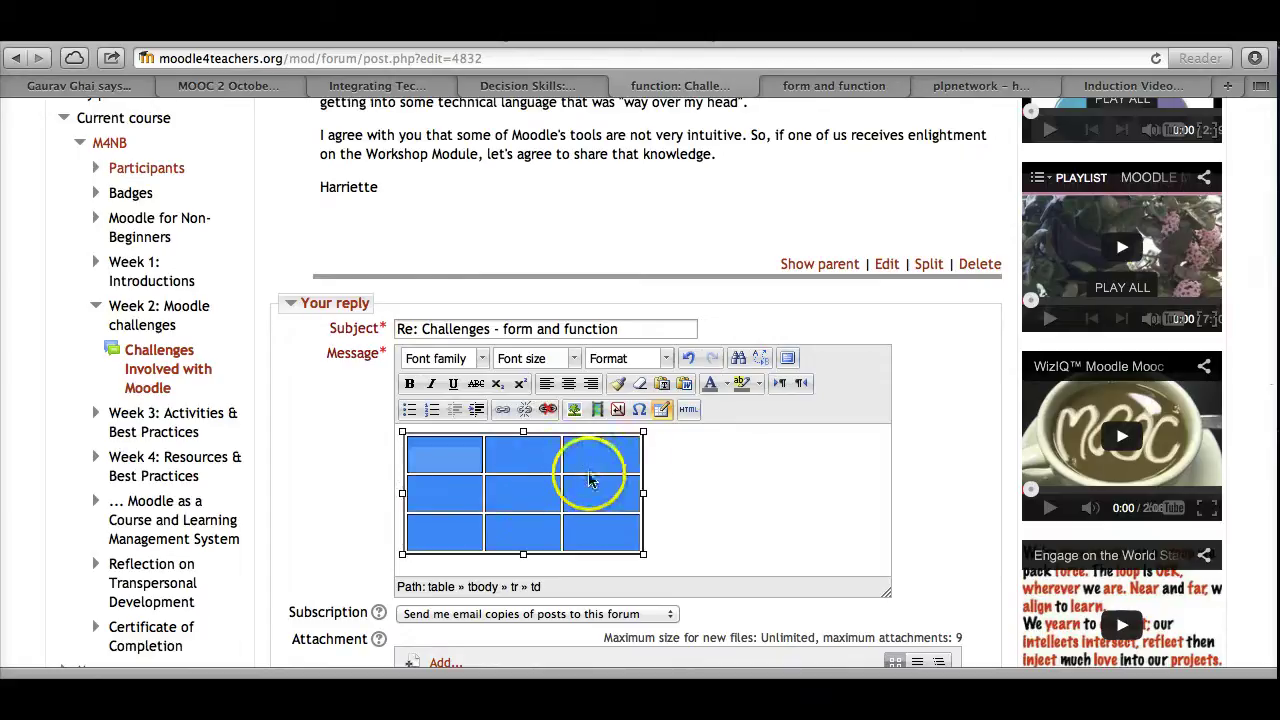
click(656, 469)
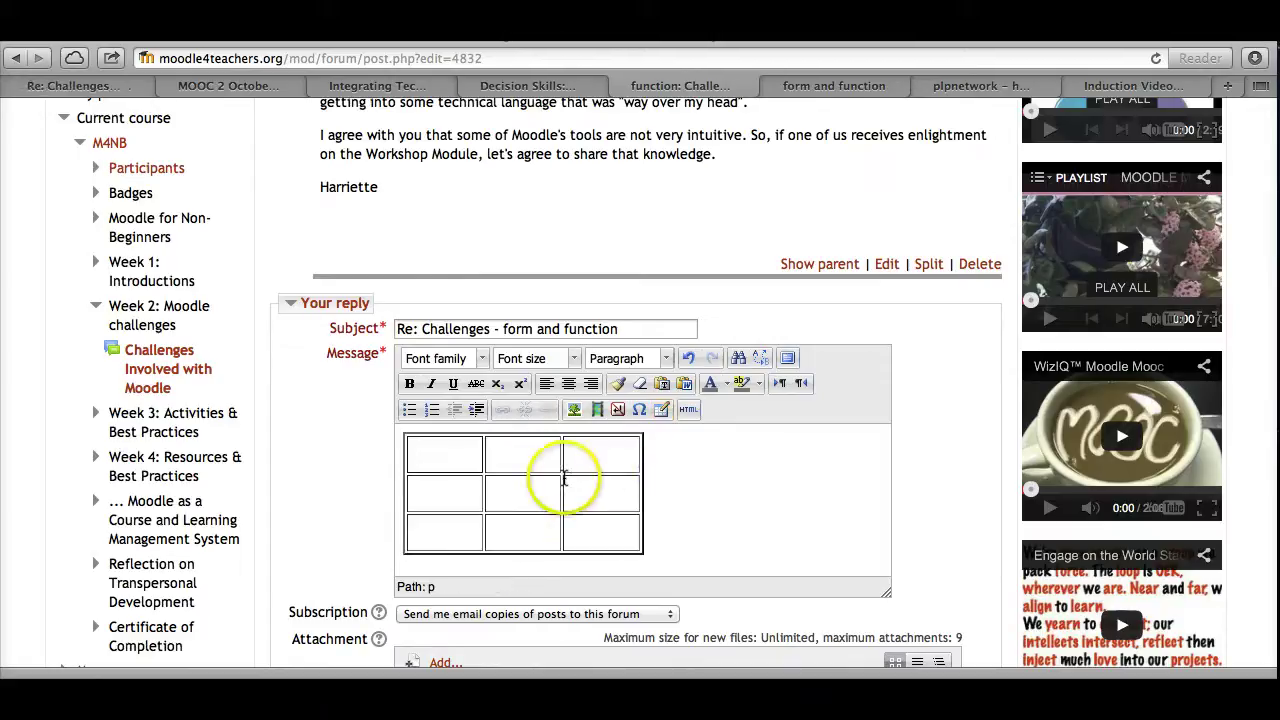
scroll(561, 450, down, 1)
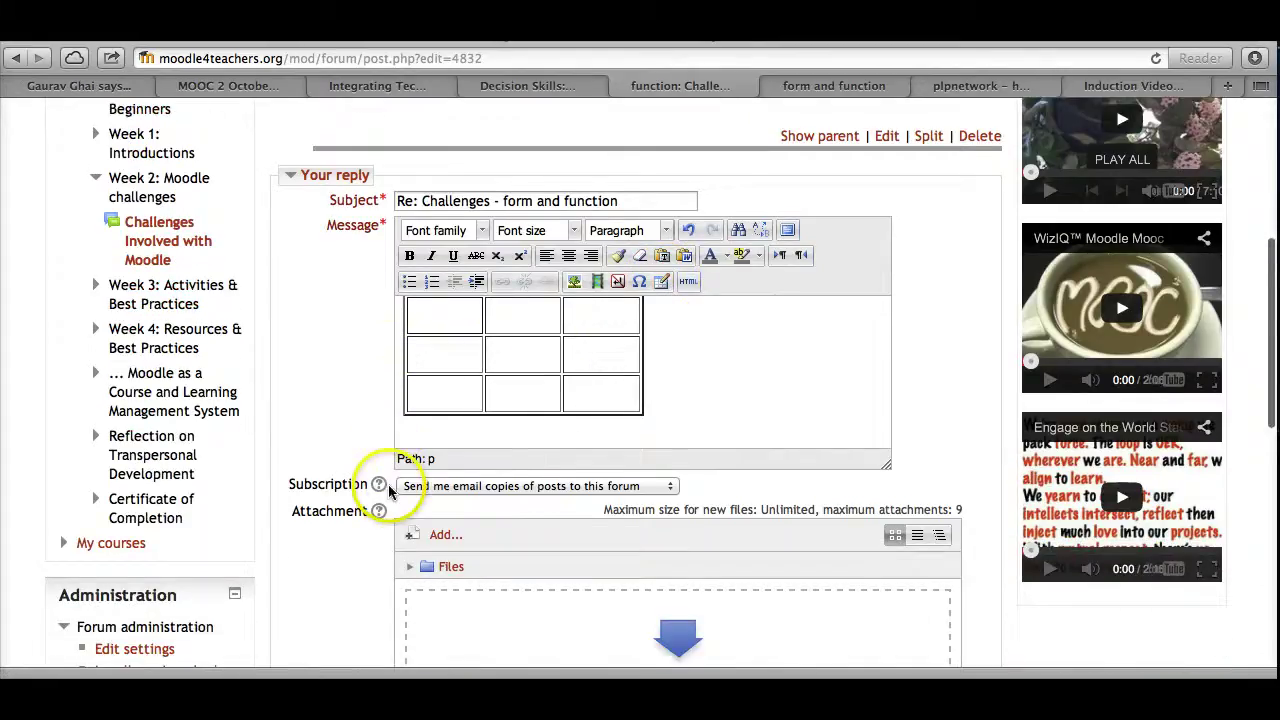
scroll(394, 491, down, 5)
scroll(491, 480, up, 2)
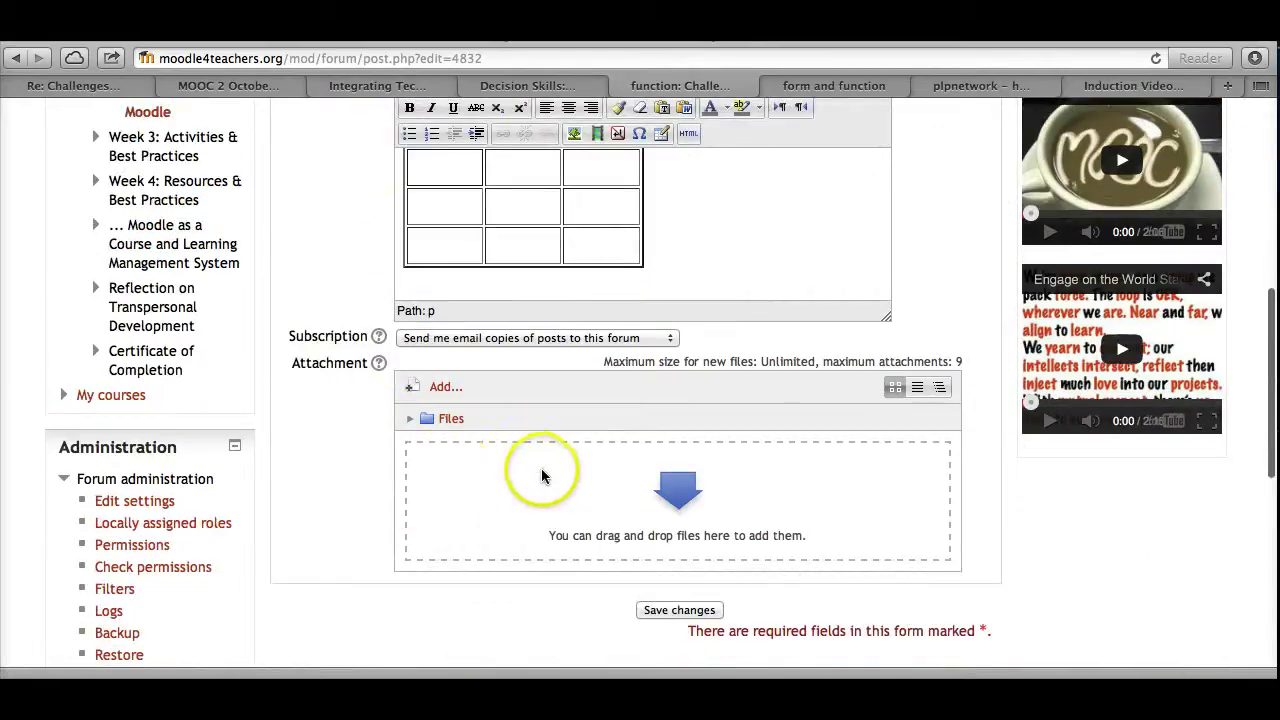
Save the edited reply and continue to the 'Challenges - form and function' discussion.
click(679, 611)
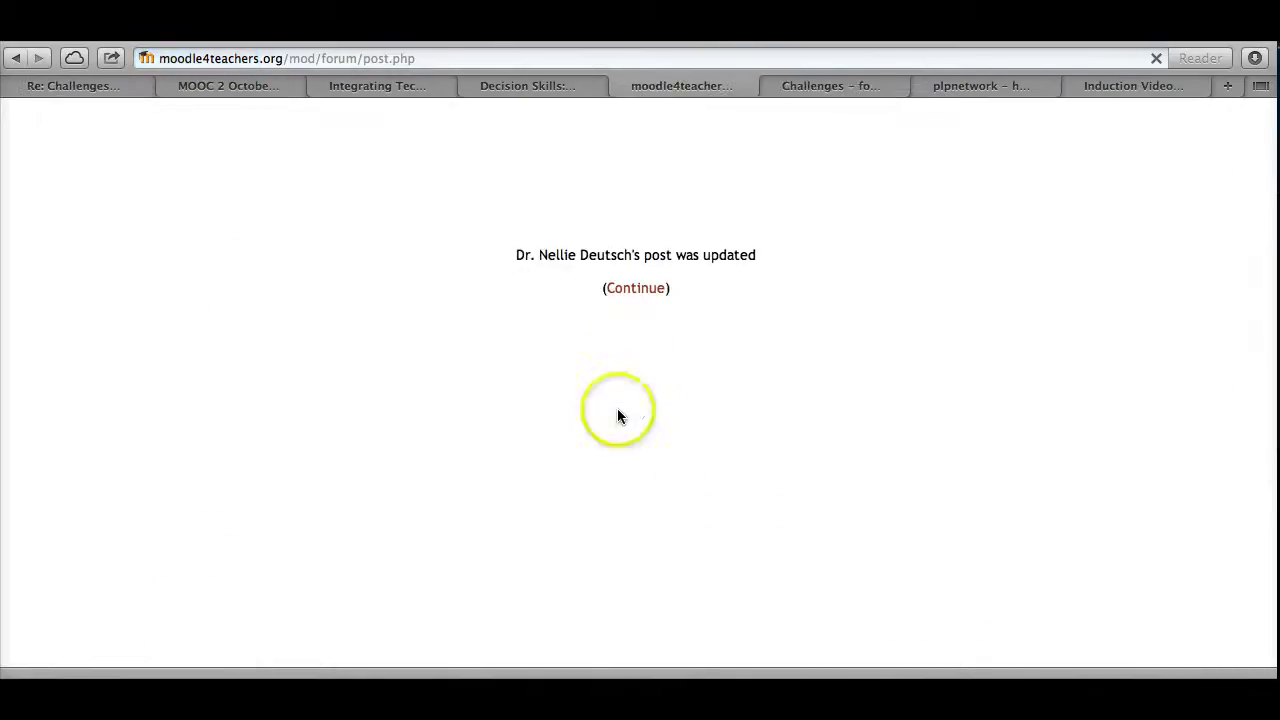
click(641, 294)
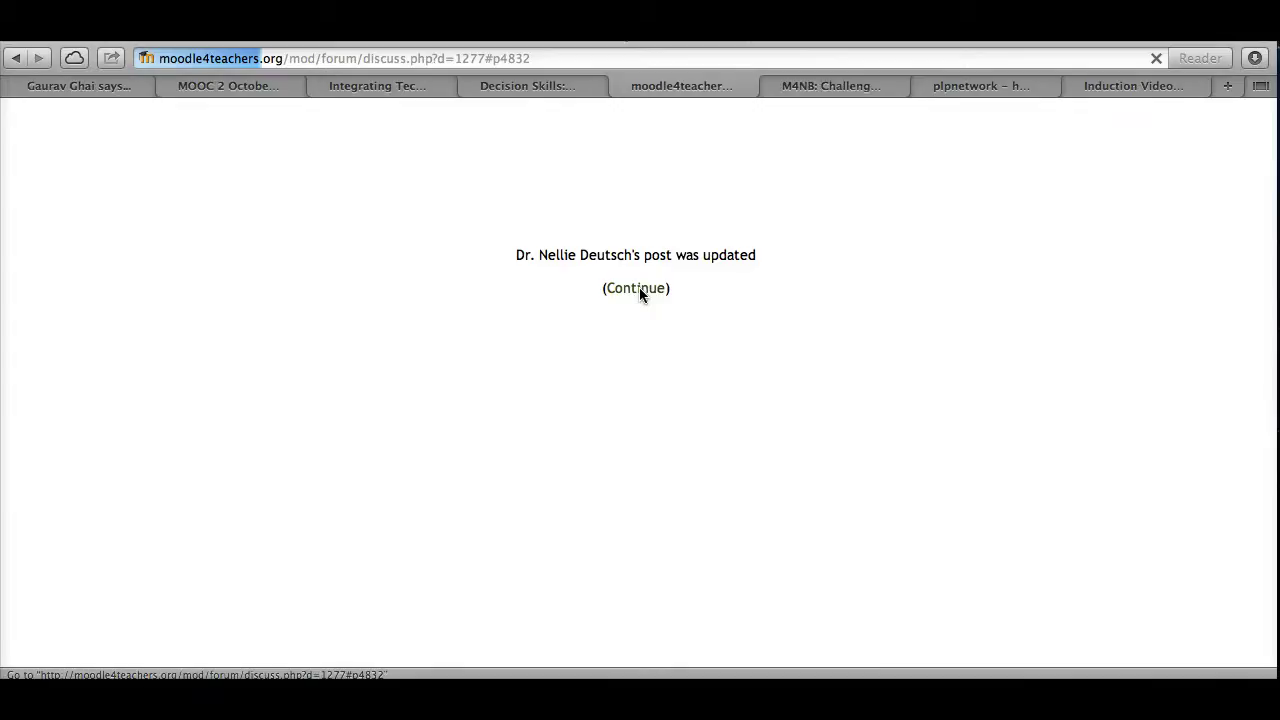
click(640, 290)
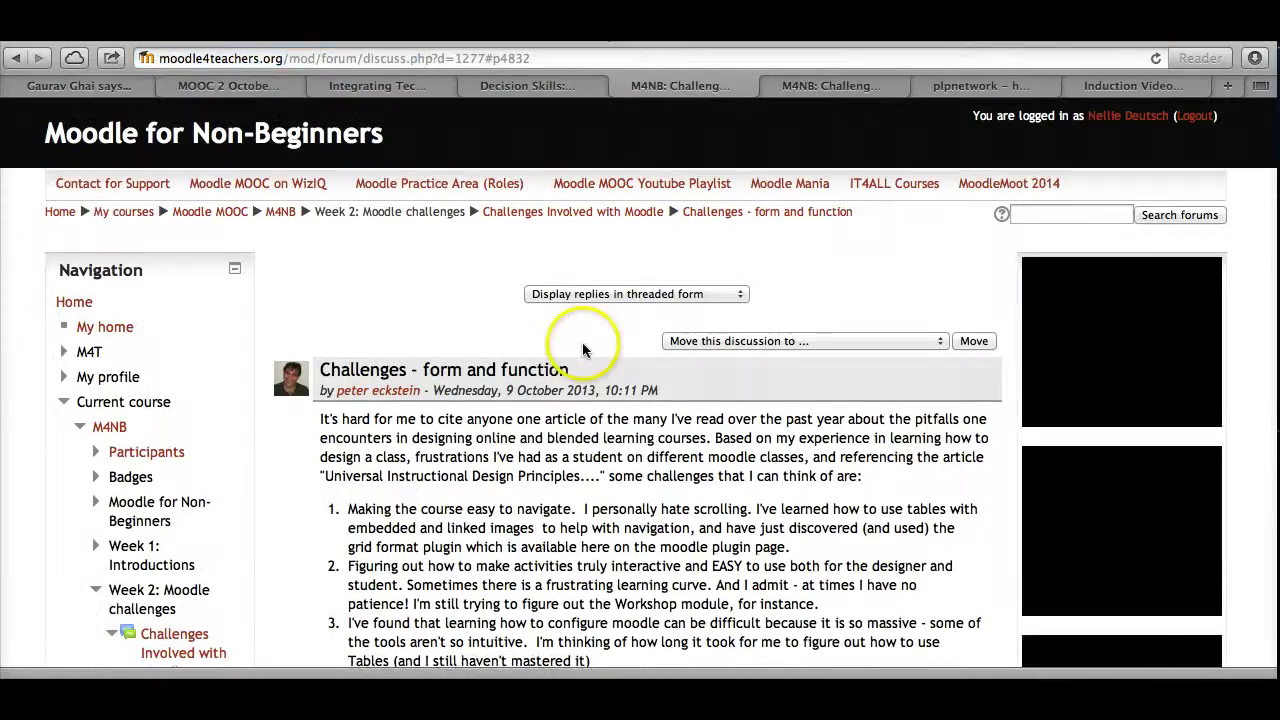
Scroll through the discussion thread to find the list of replies.
click(588, 347)
scroll(588, 347, down, 4)
scroll(586, 346, down, 5)
scroll(560, 350, up, 2)
click(509, 364)
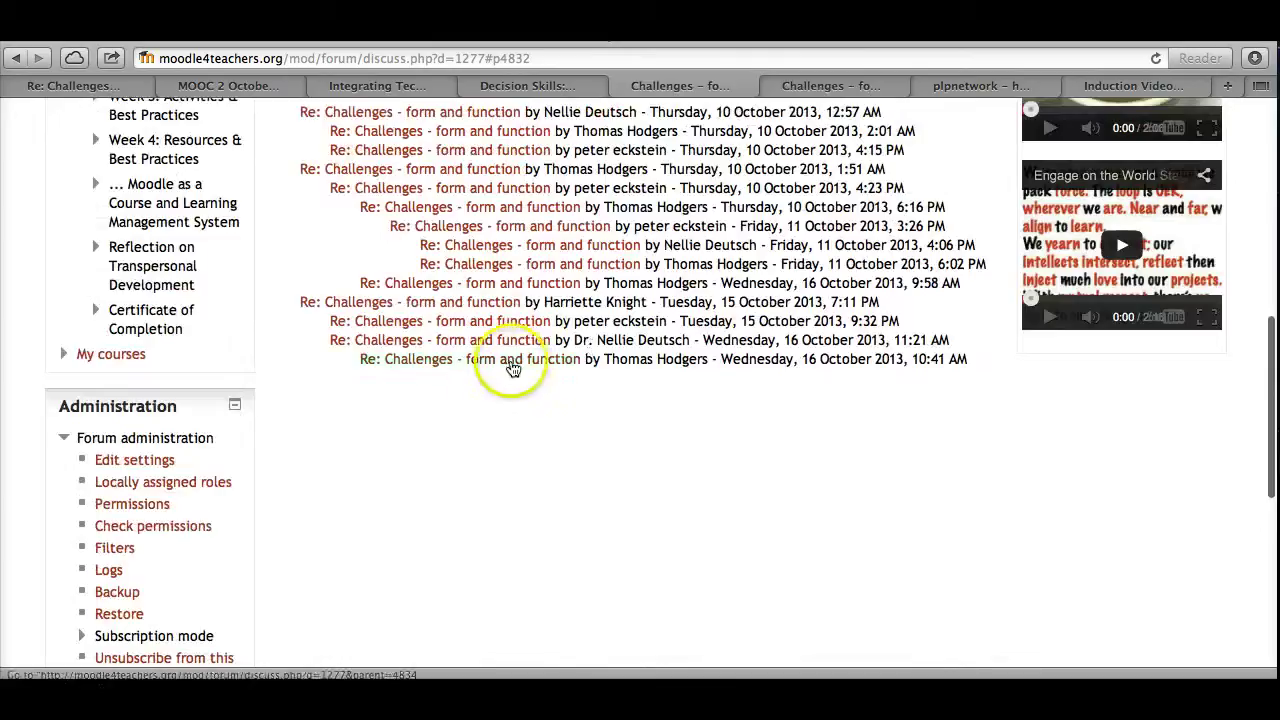
scroll(490, 370, up, 5)
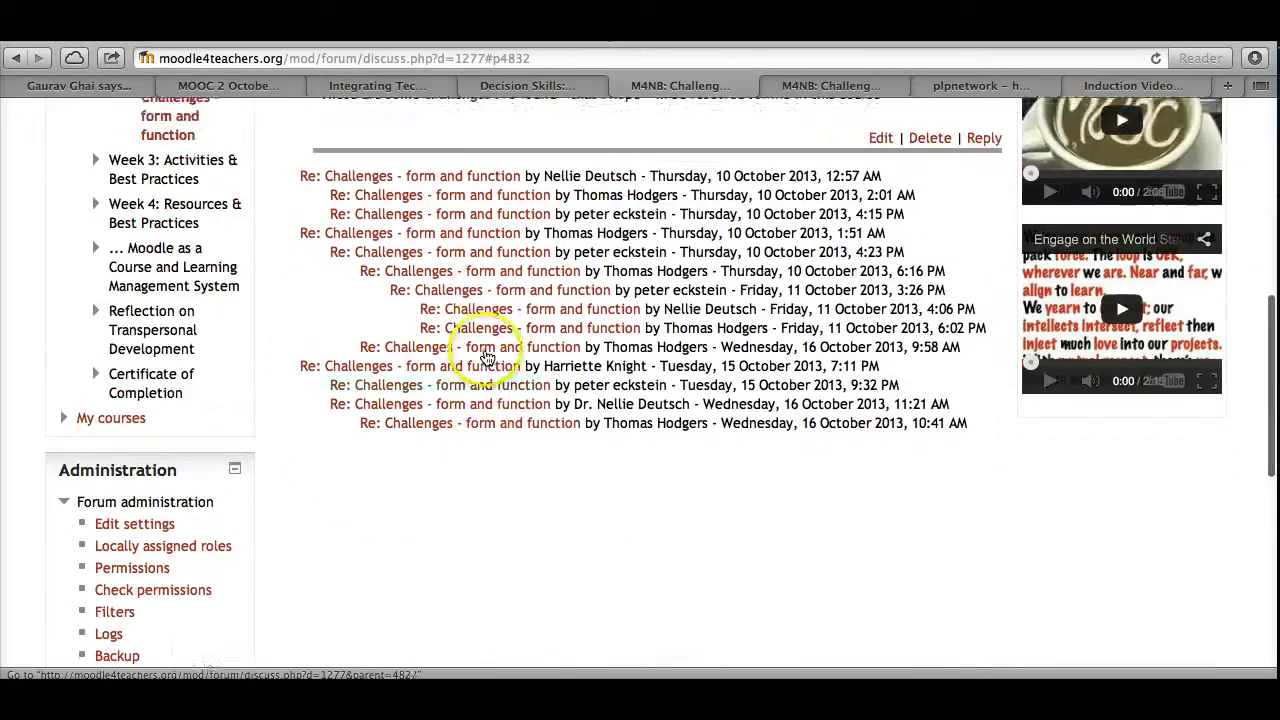
scroll(487, 357, up, 3)
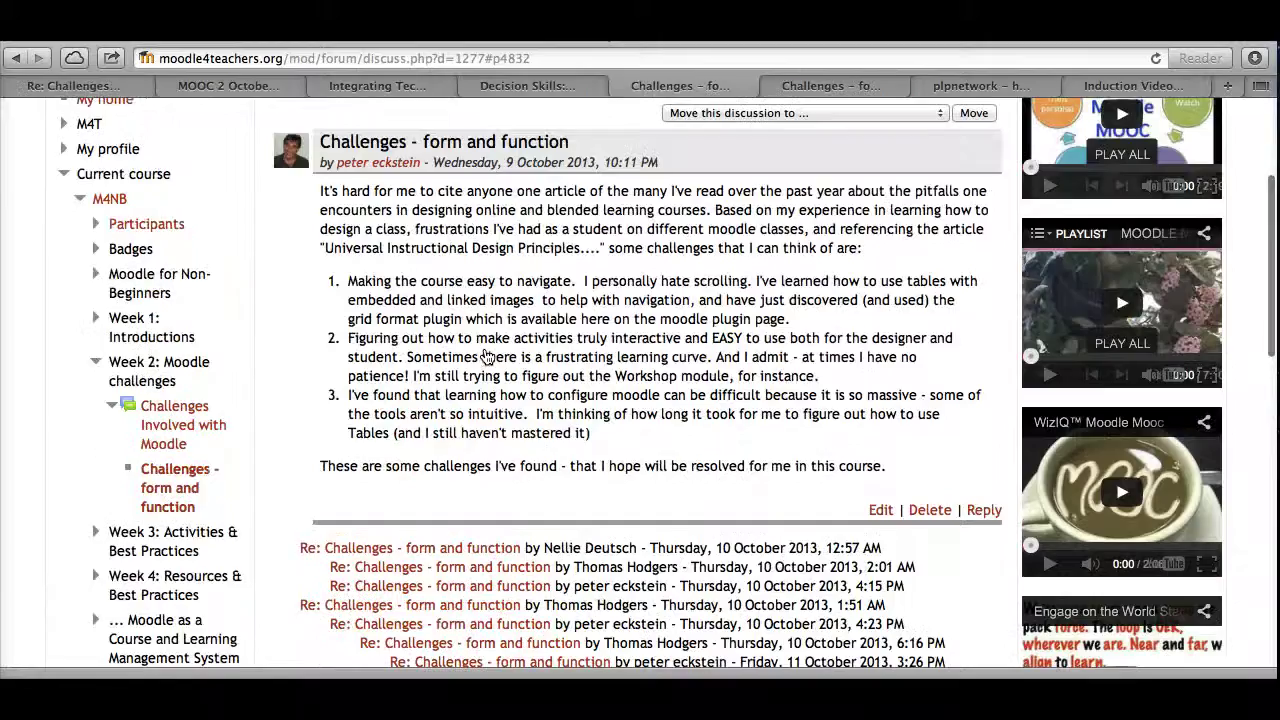
scroll(487, 357, down, 2)
scroll(482, 555, down, 1)
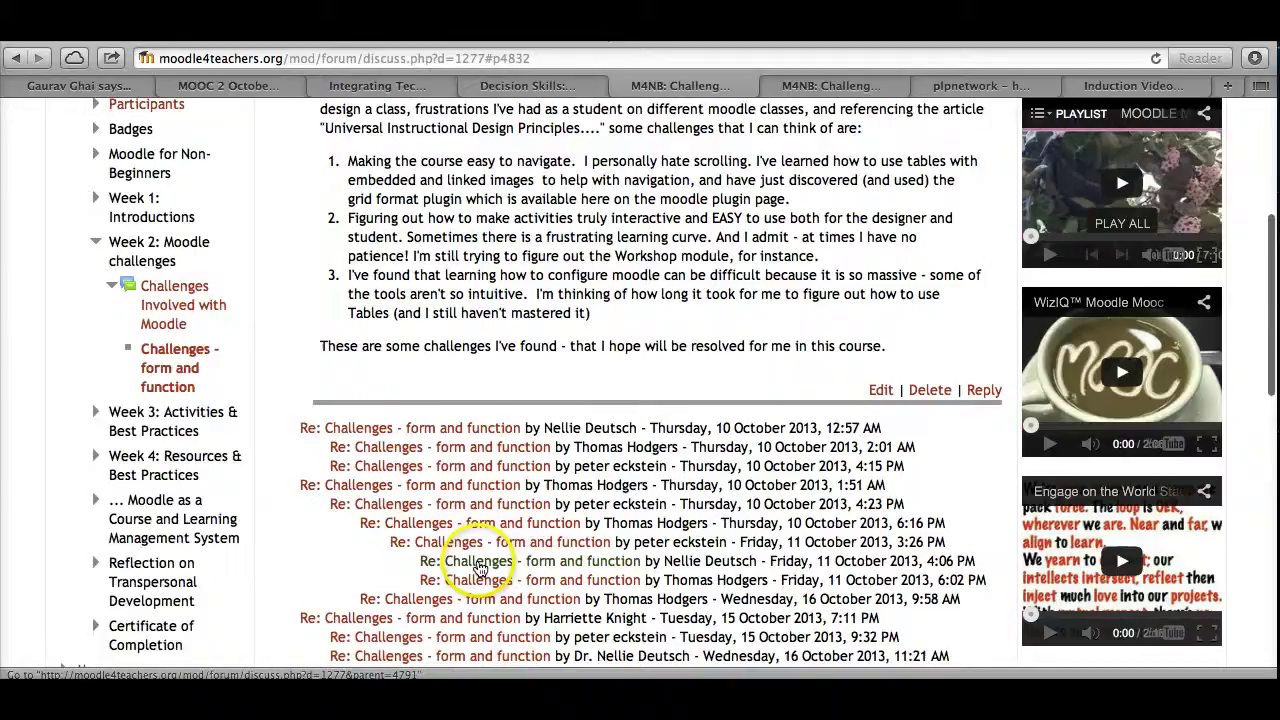
scroll(472, 575, down, 1)
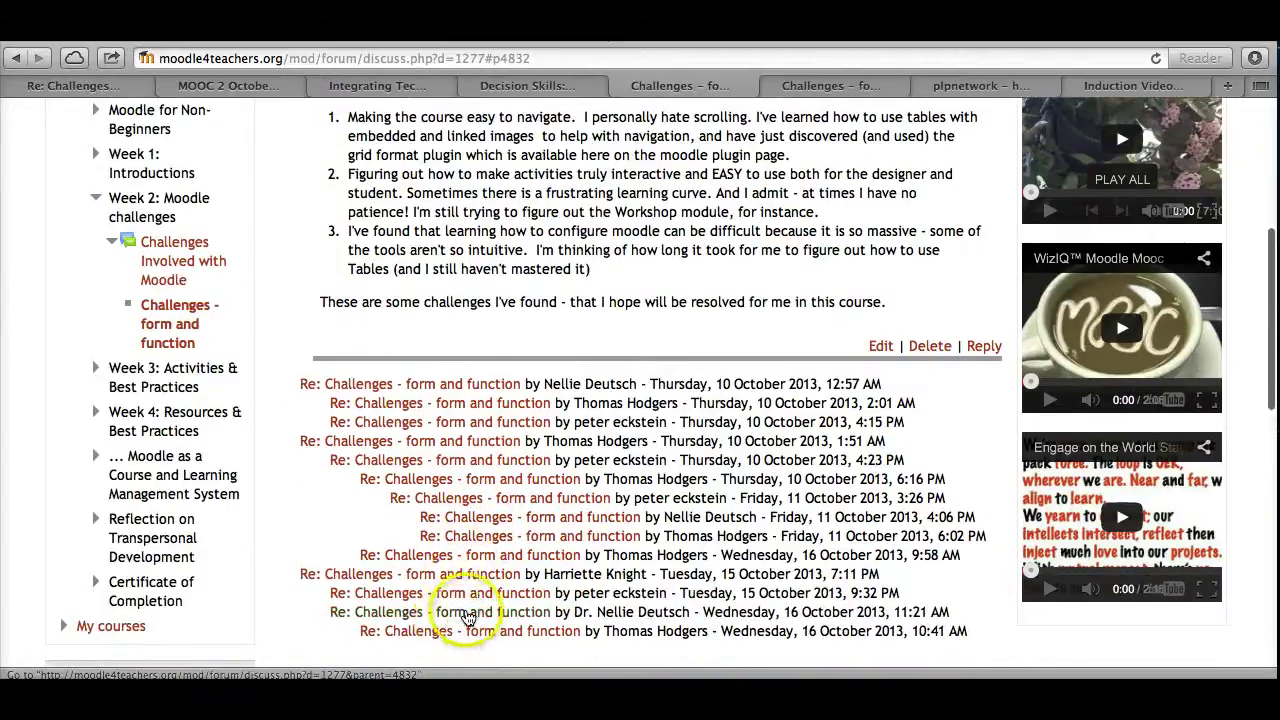
Open the 16 October 11:21 AM reply and inspect its table borders.
click(466, 614)
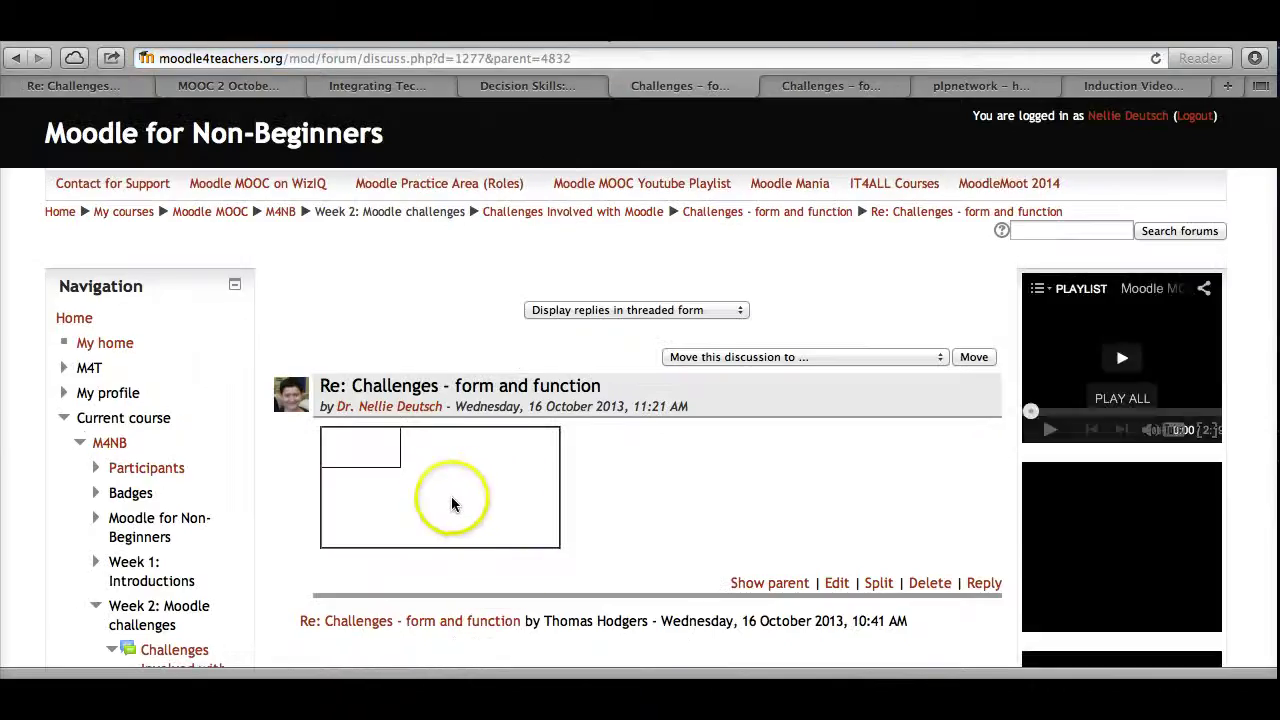
scroll(437, 528, down, 2)
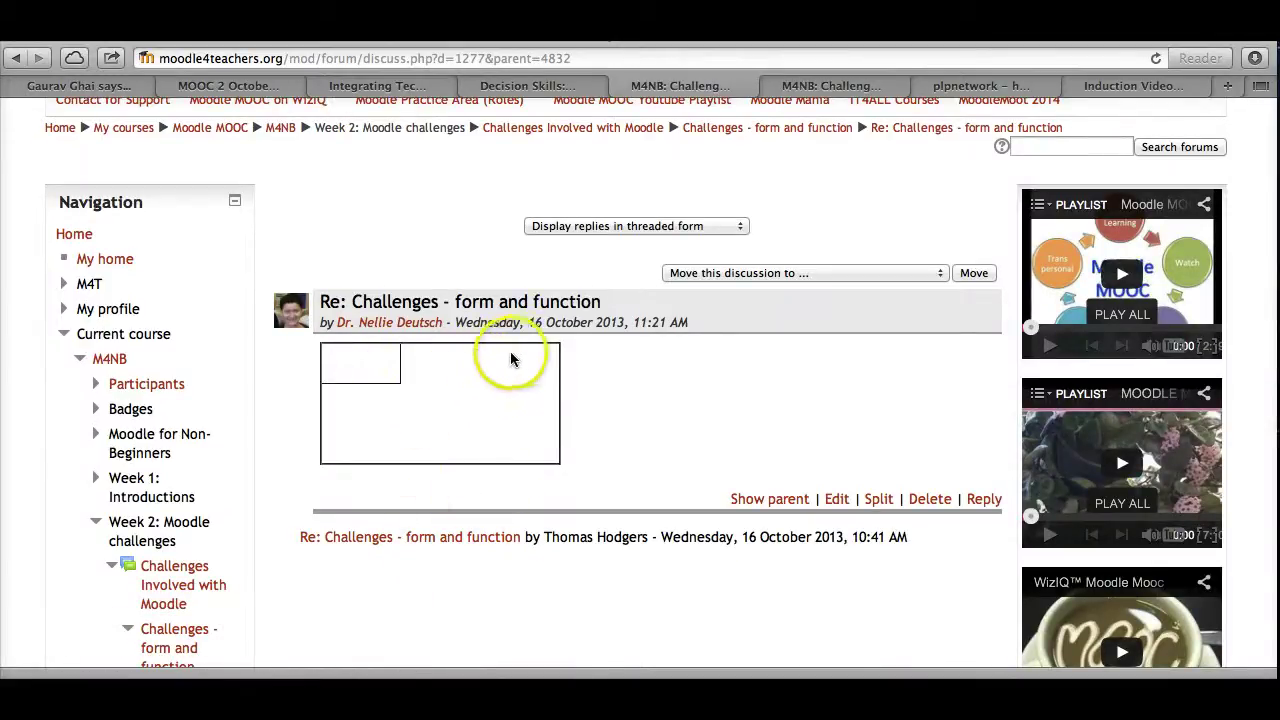
scroll(528, 366, up, 1)
scroll(700, 400, down, 3)
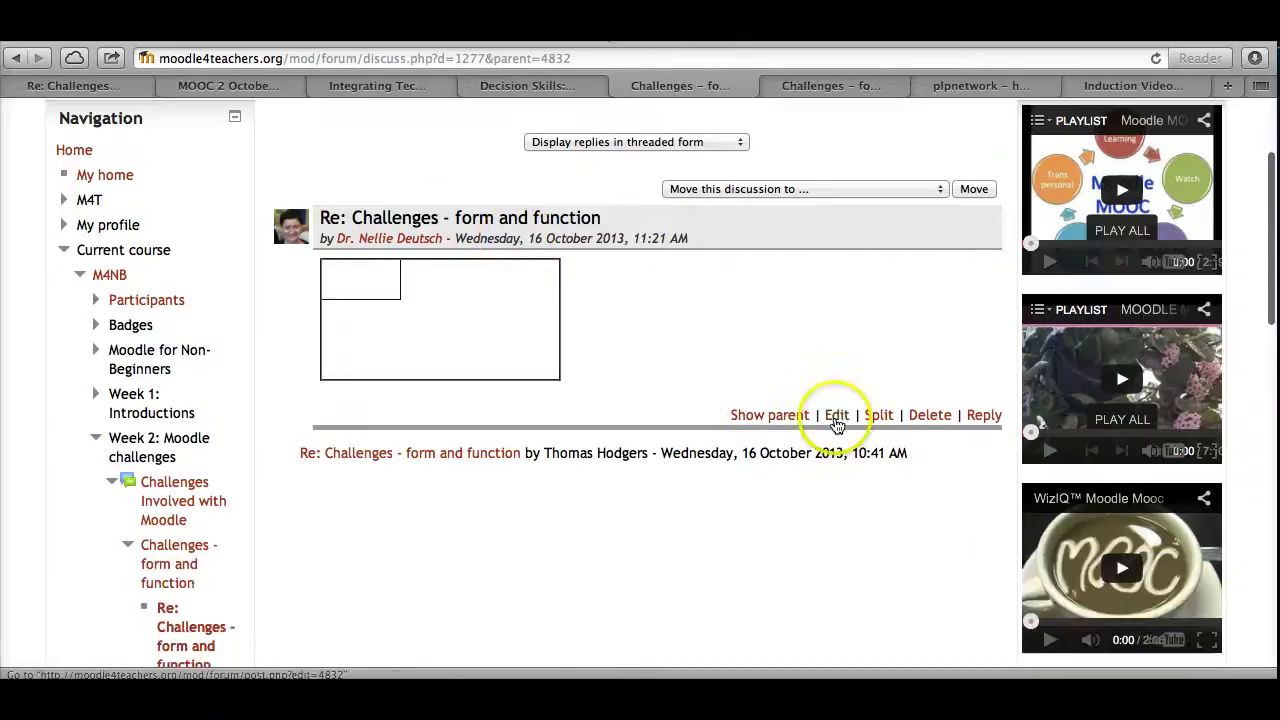
Reopen the reply in the full-screen editor and delete the 'Edited by' note below the table.
click(836, 418)
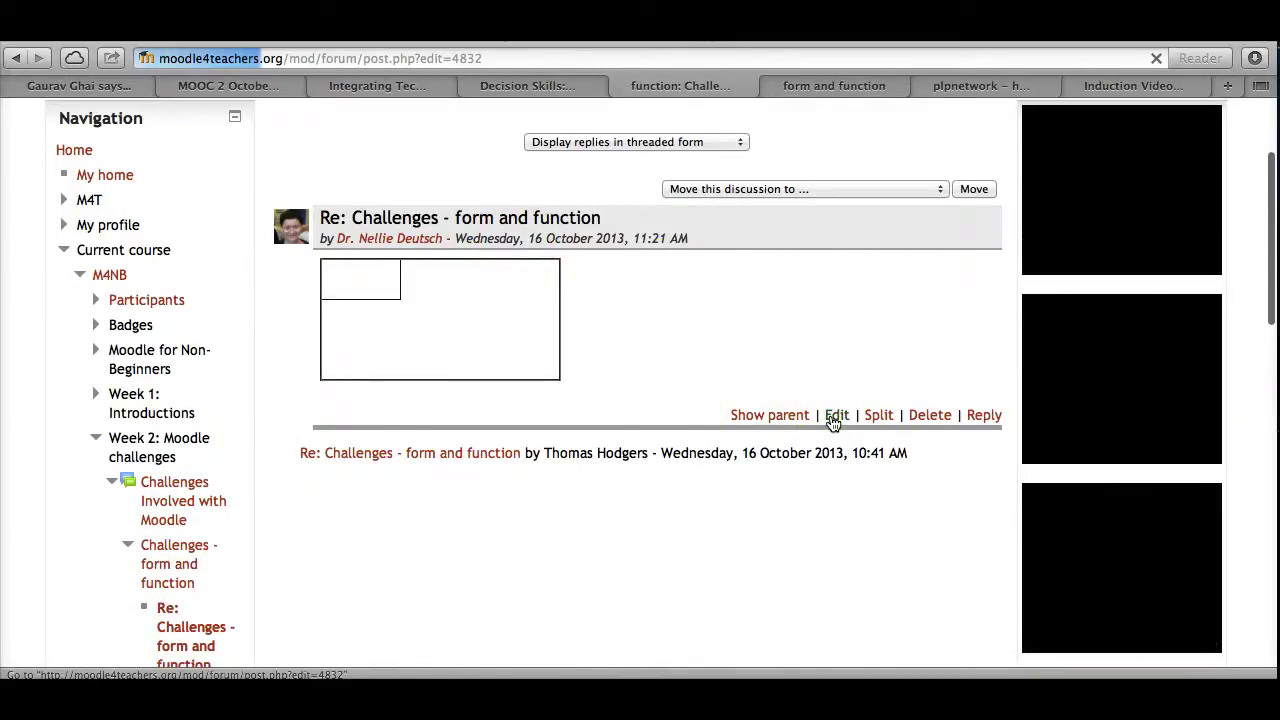
scroll(515, 462, down, 3)
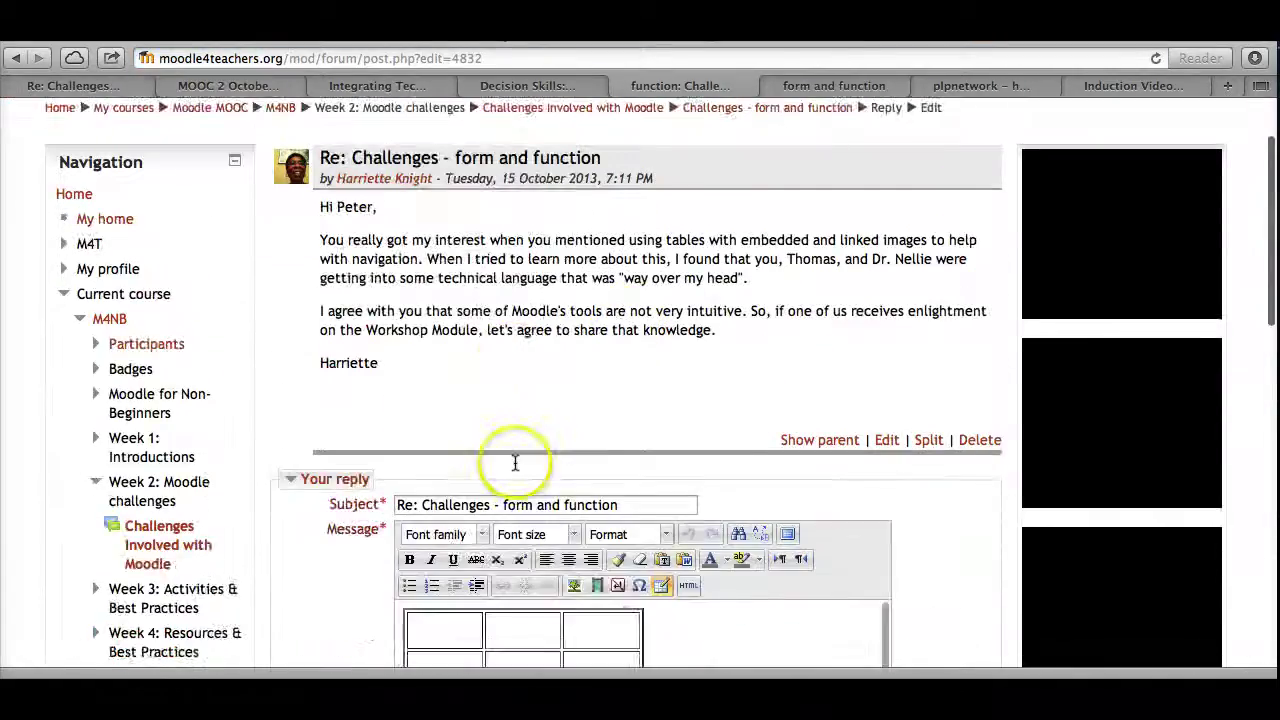
scroll(500, 465, down, 5)
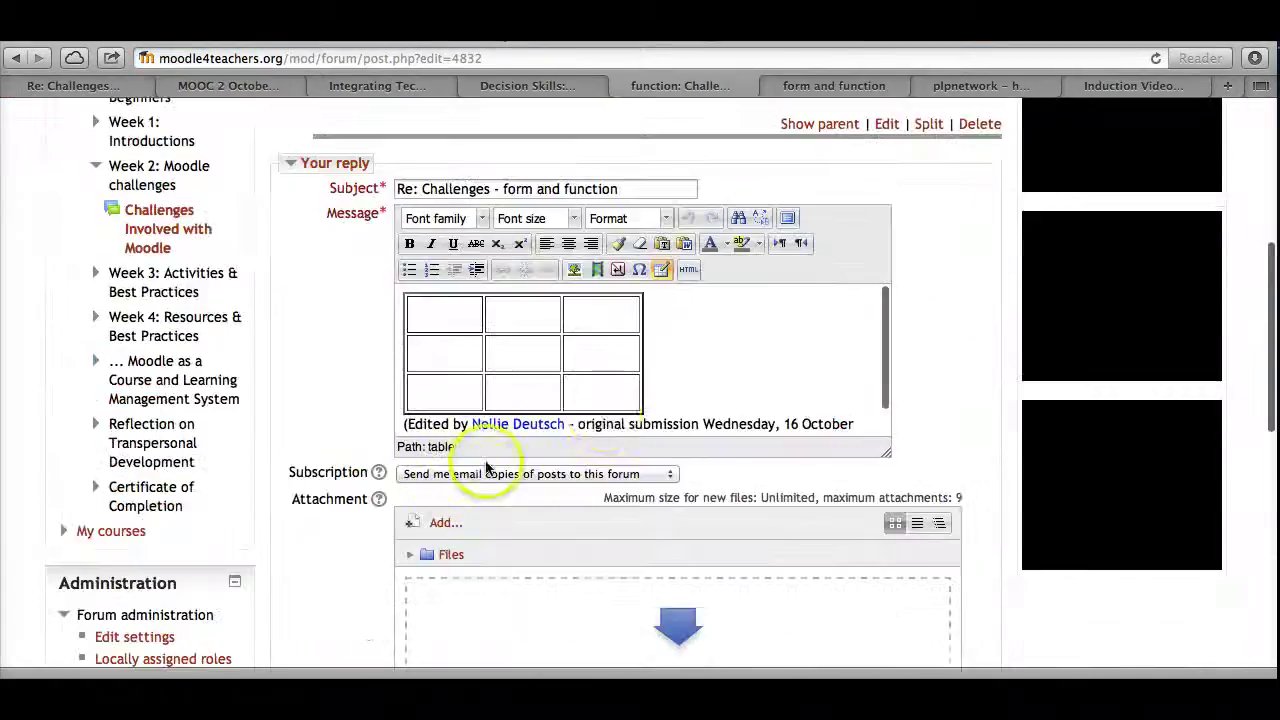
click(786, 219)
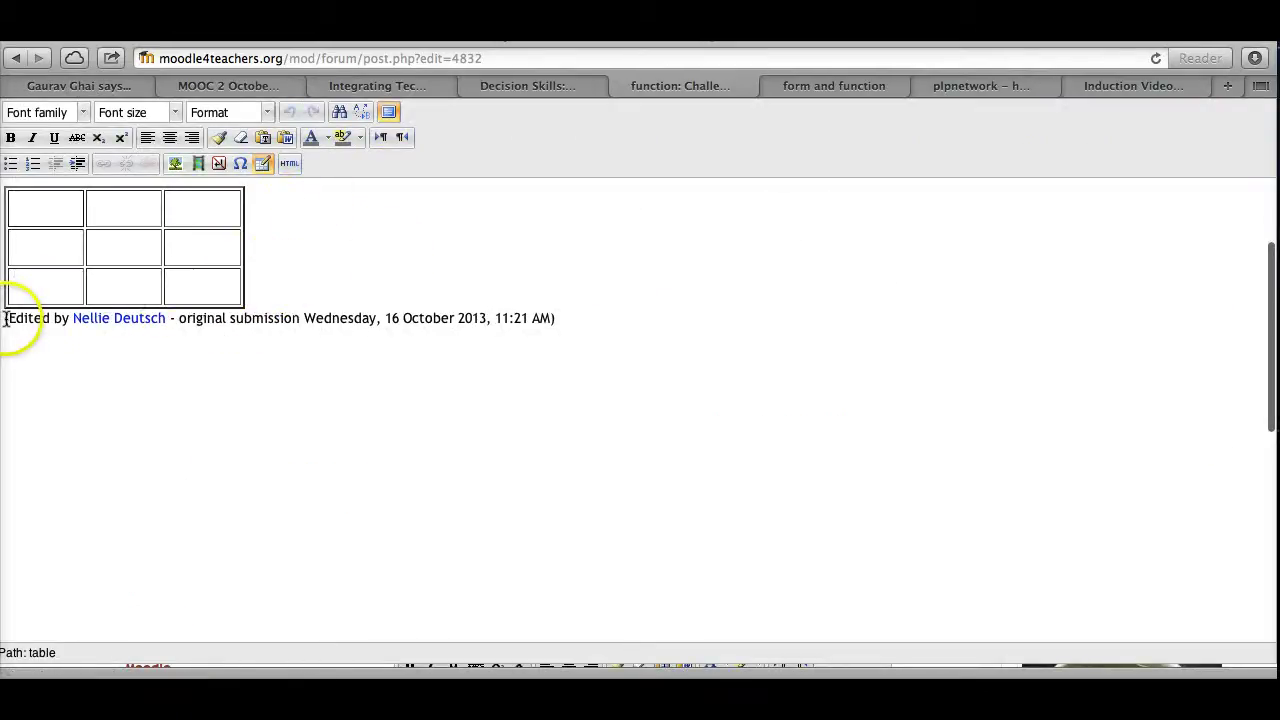
drag(43, 321, 594, 318)
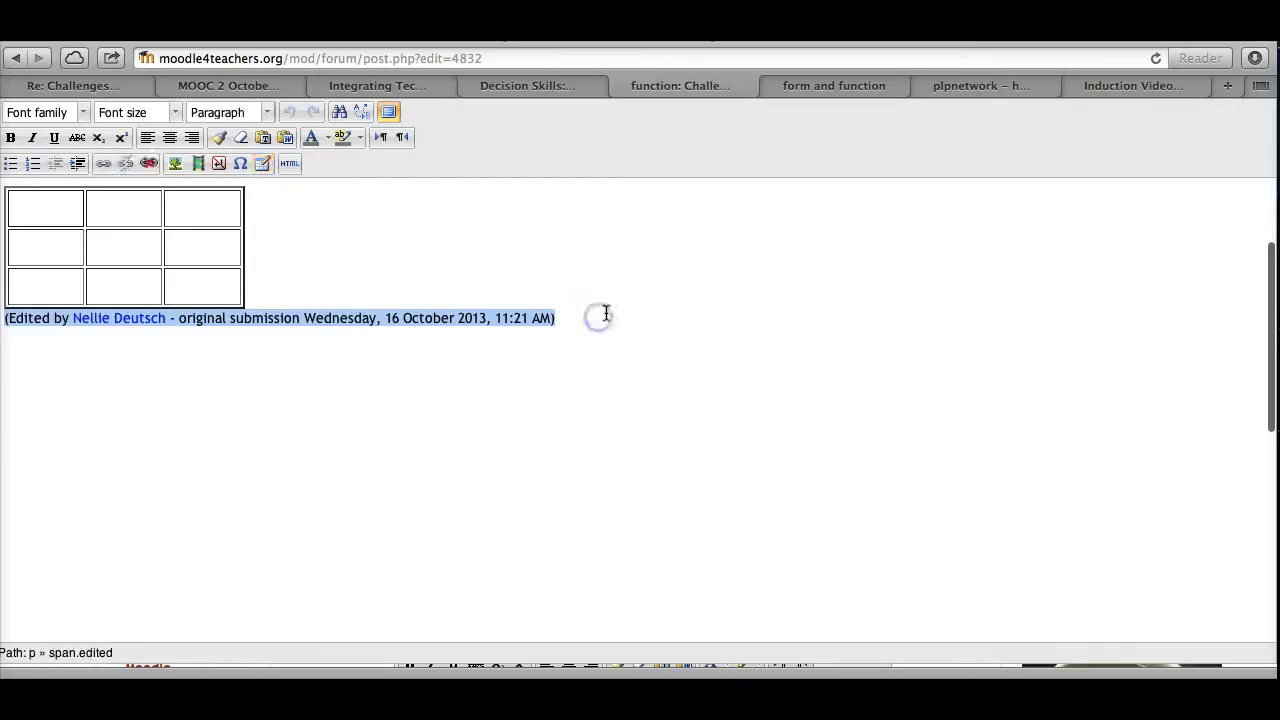
key(BackSpace)
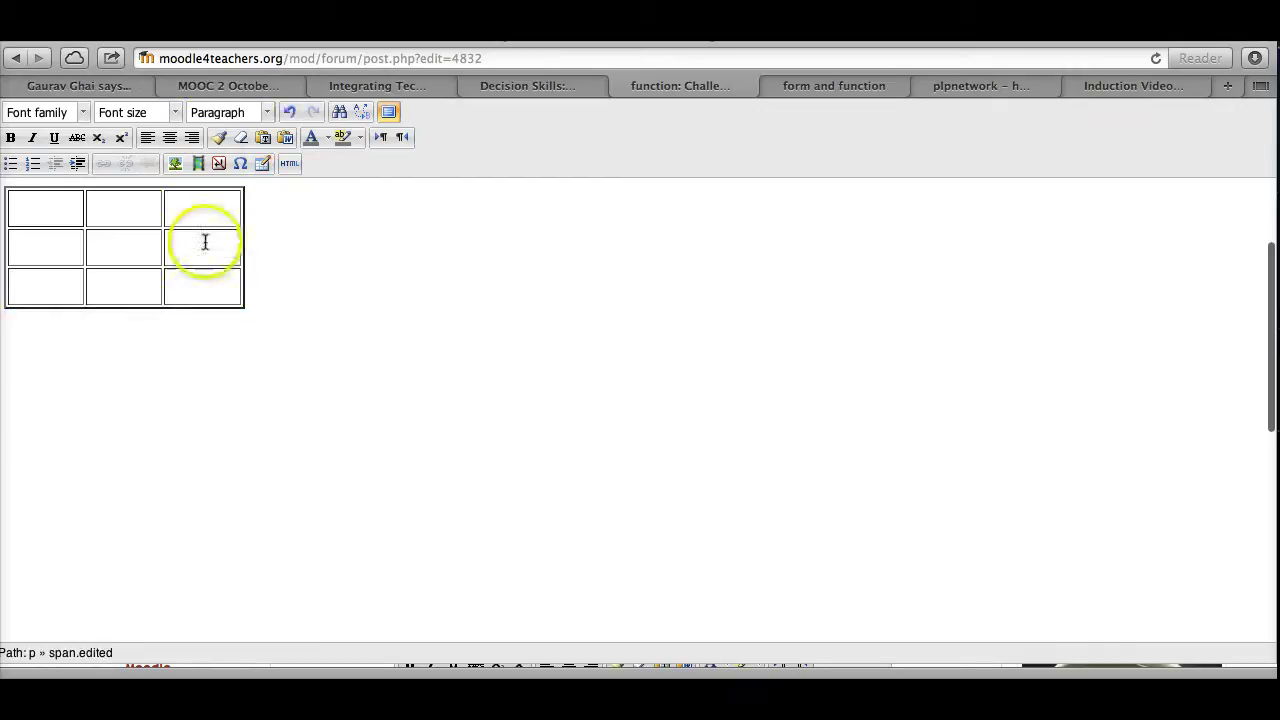
Enlarge the table by dragging its corner handle.
click(242, 307)
drag(246, 311, 697, 523)
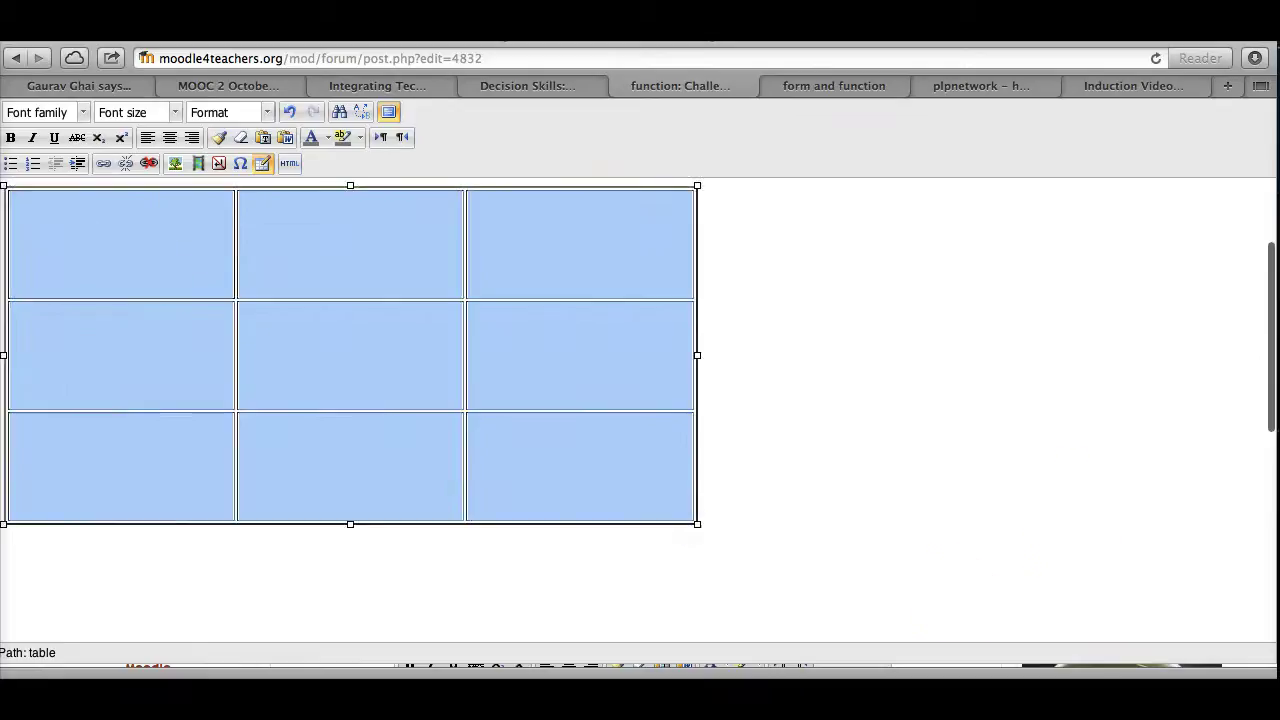
click(381, 275)
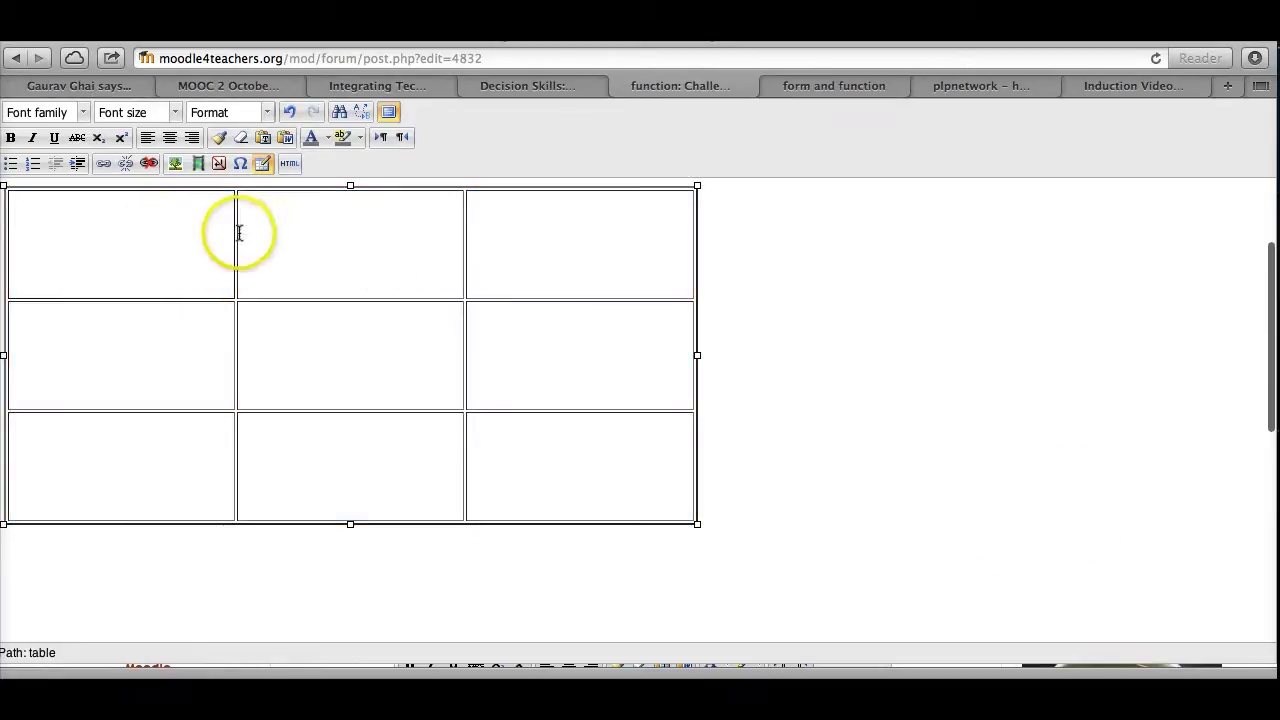
Set the border colour of all nine cells to black #000000 in Table cell properties.
drag(91, 229, 506, 449)
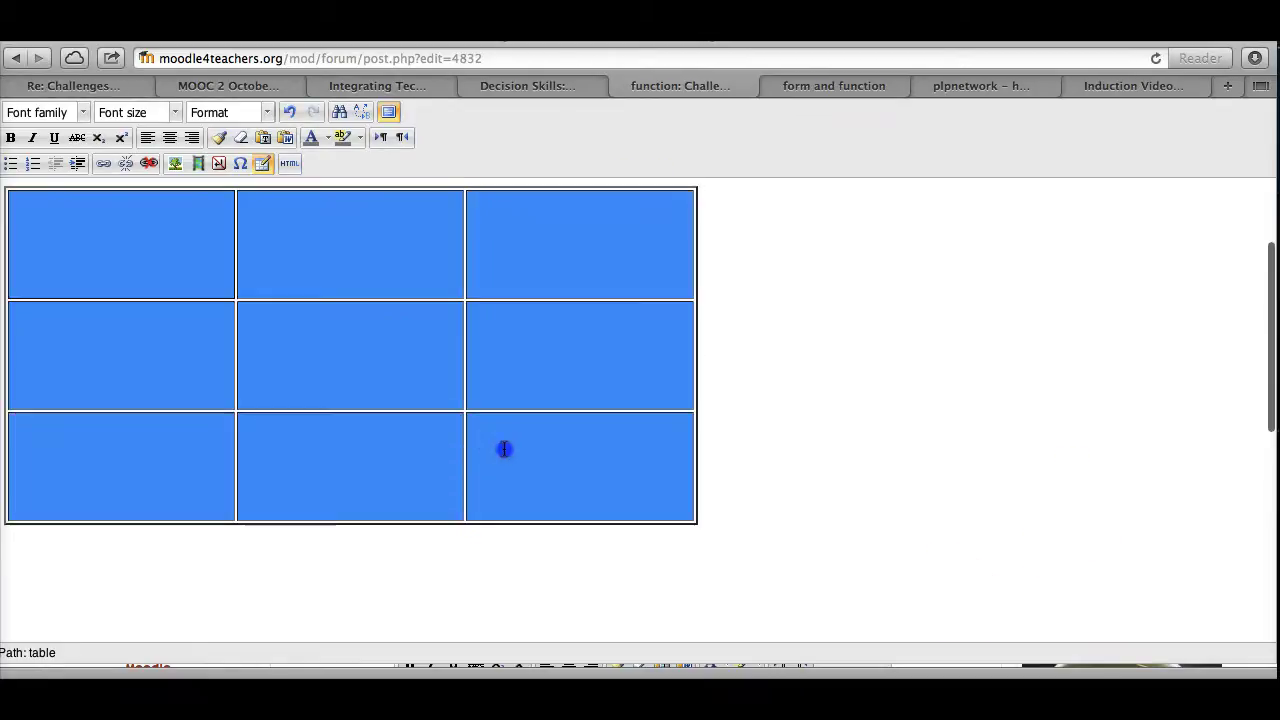
right_click(533, 233)
mouse_move(580, 308)
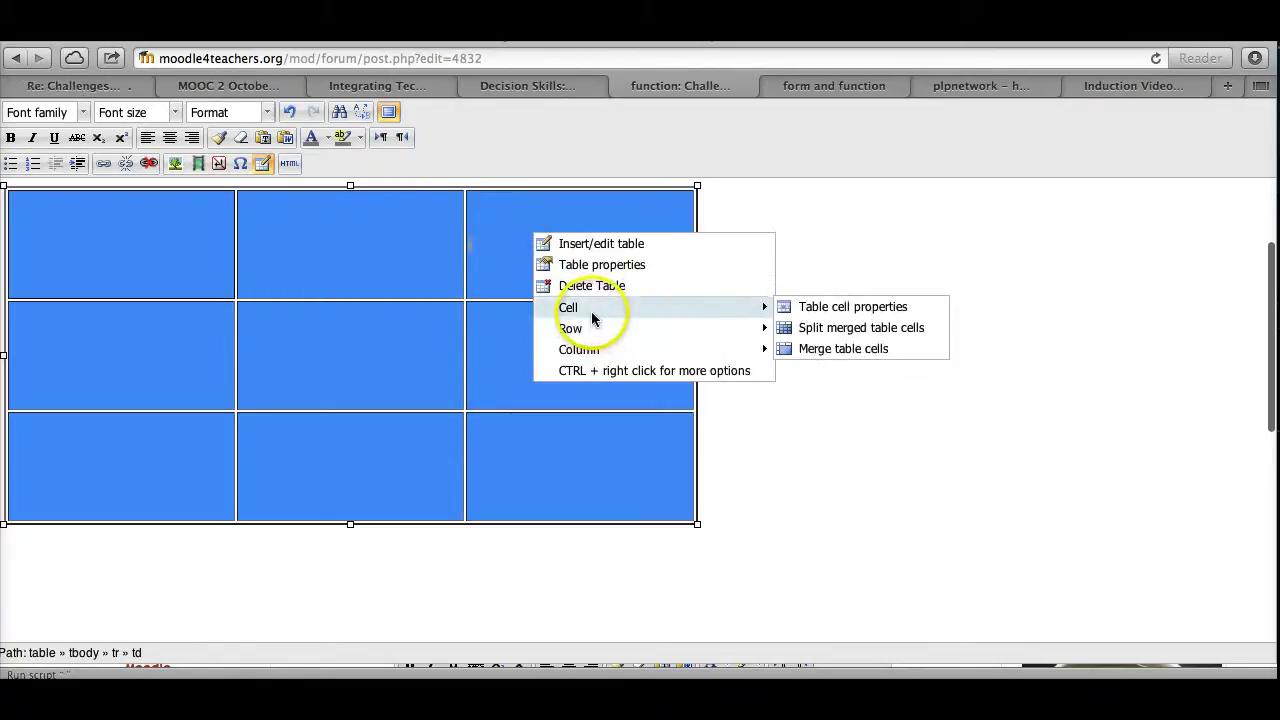
click(826, 307)
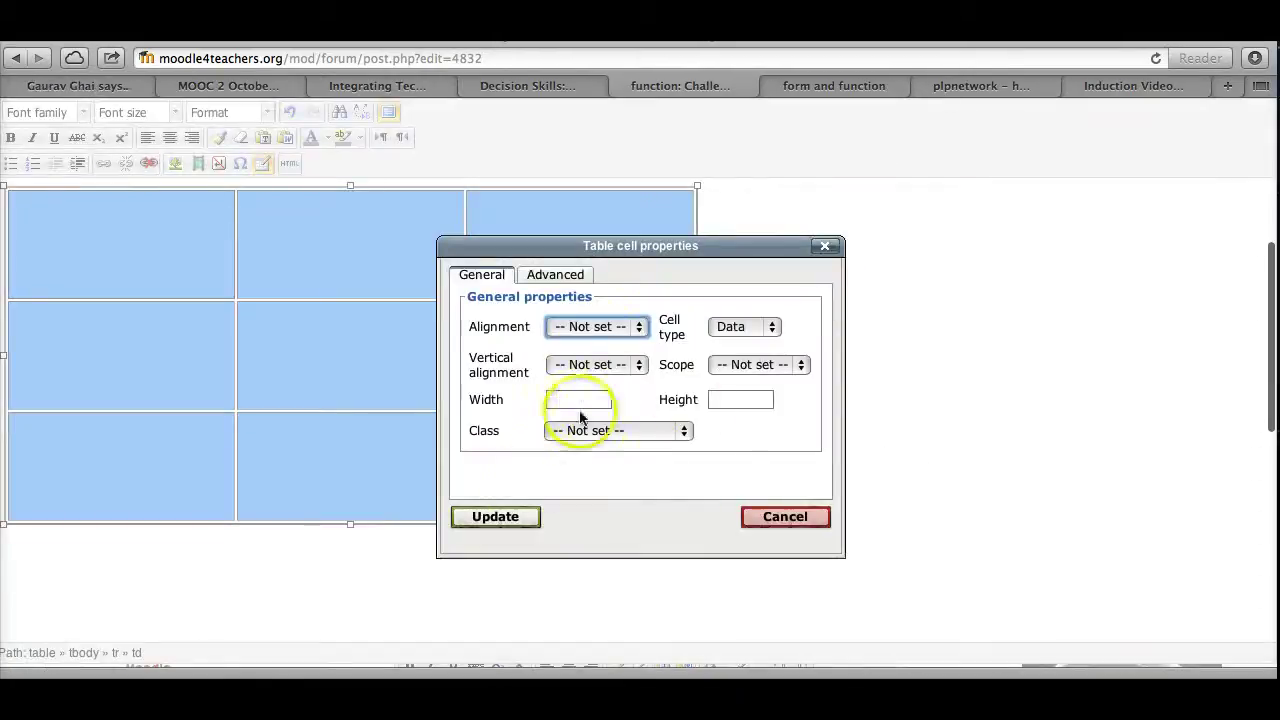
click(565, 283)
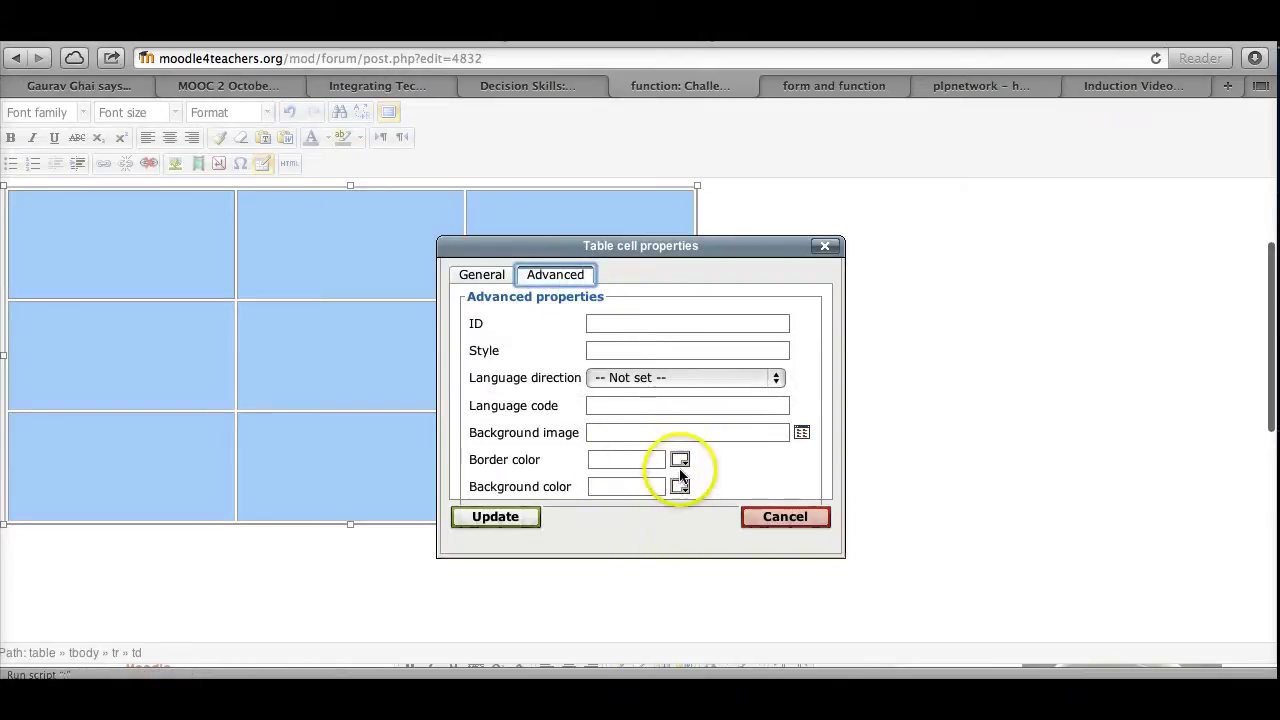
click(680, 461)
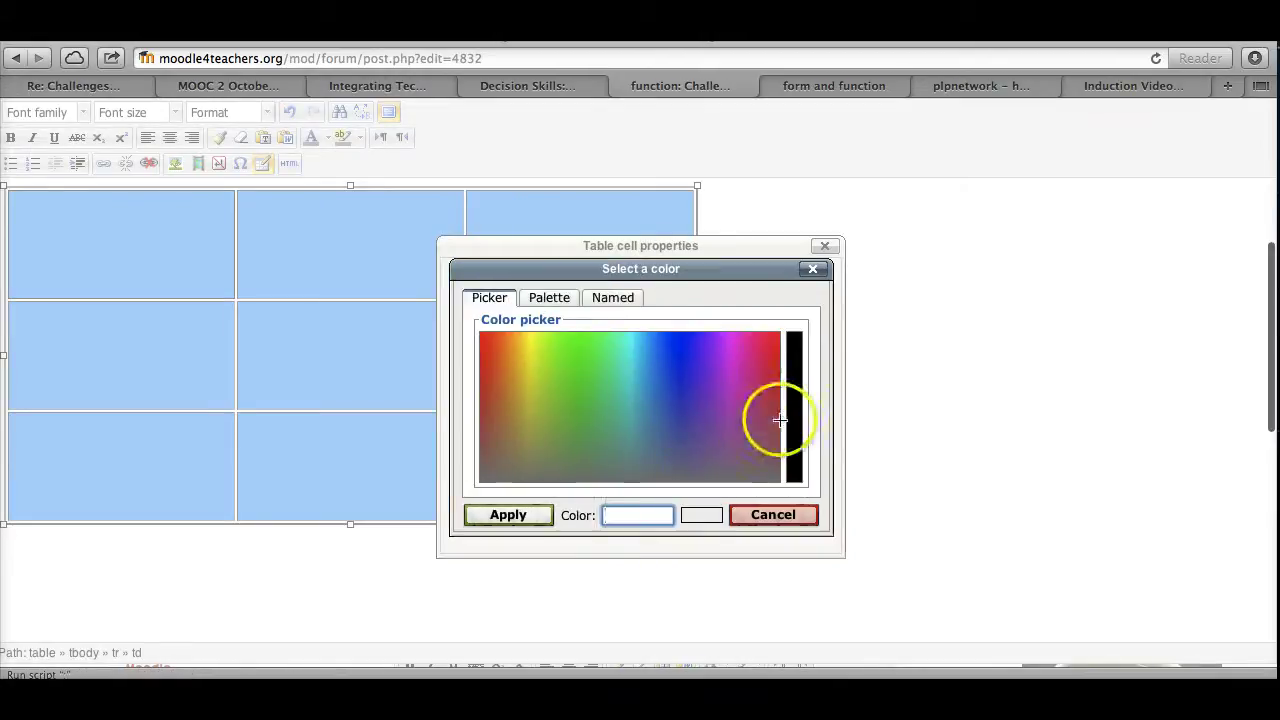
click(520, 516)
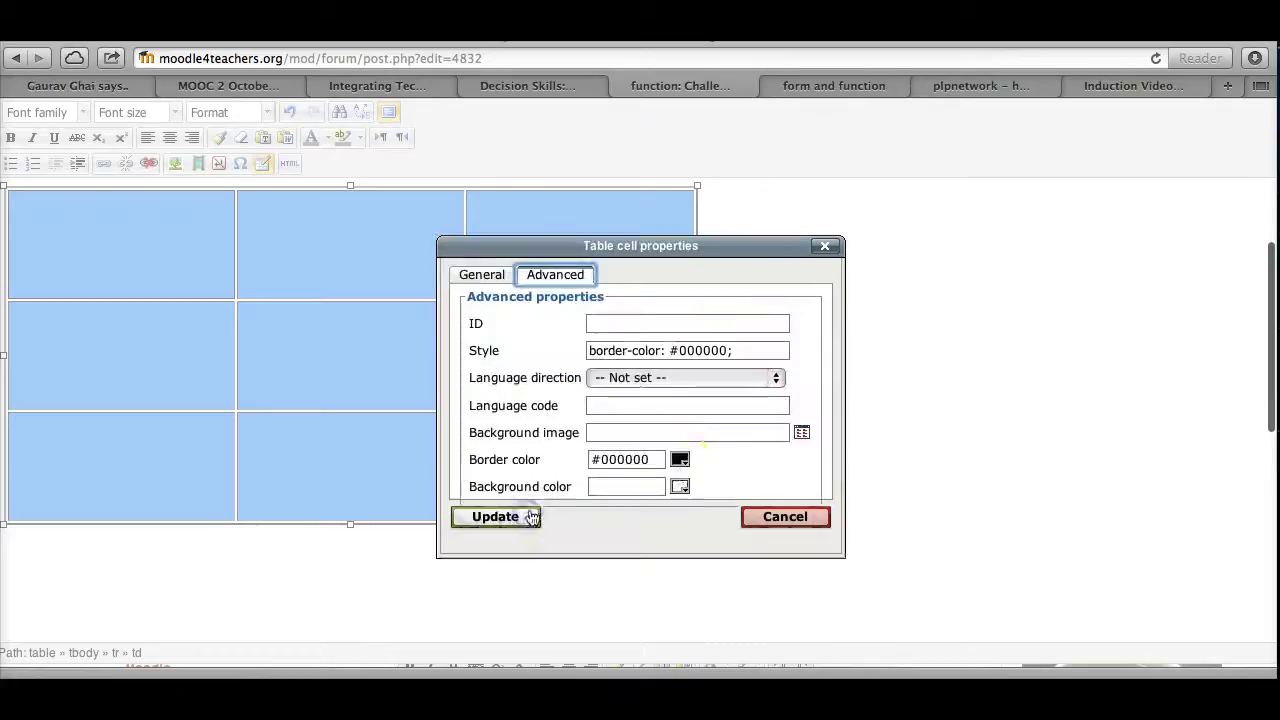
click(503, 522)
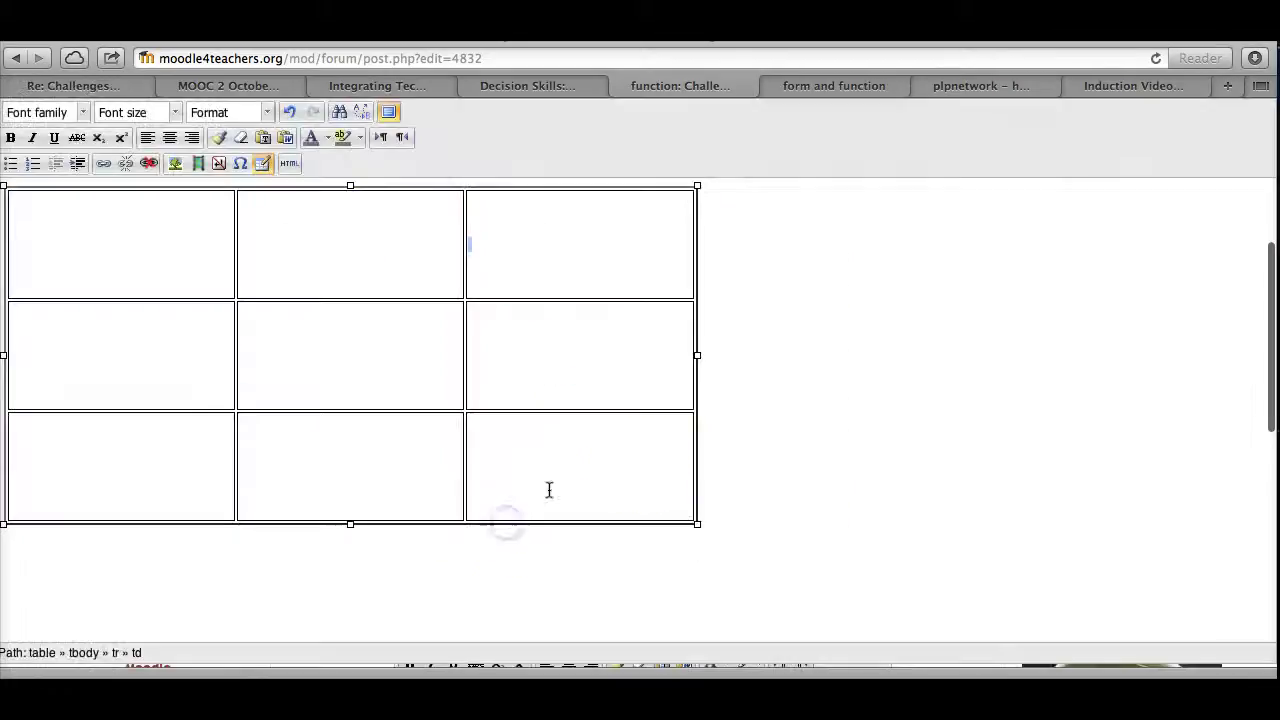
Shrink the bordered table by dragging its corner handle up and to the left.
click(694, 489)
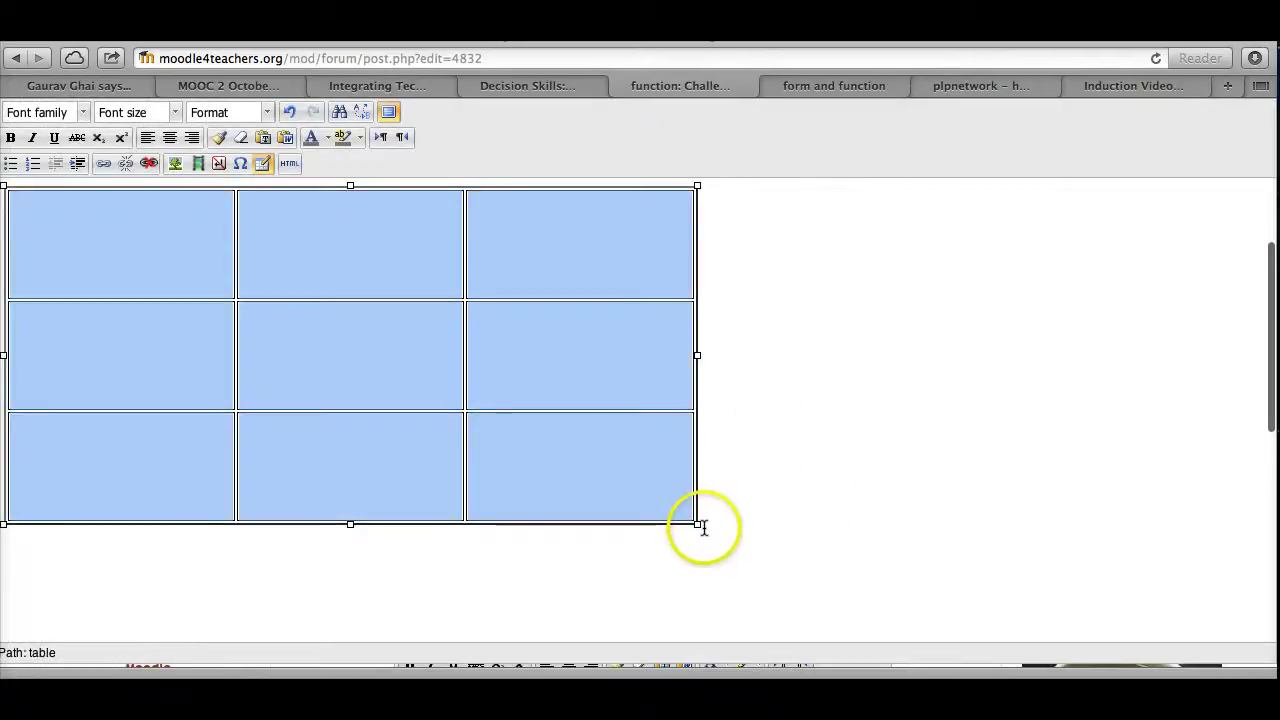
drag(697, 523, 473, 457)
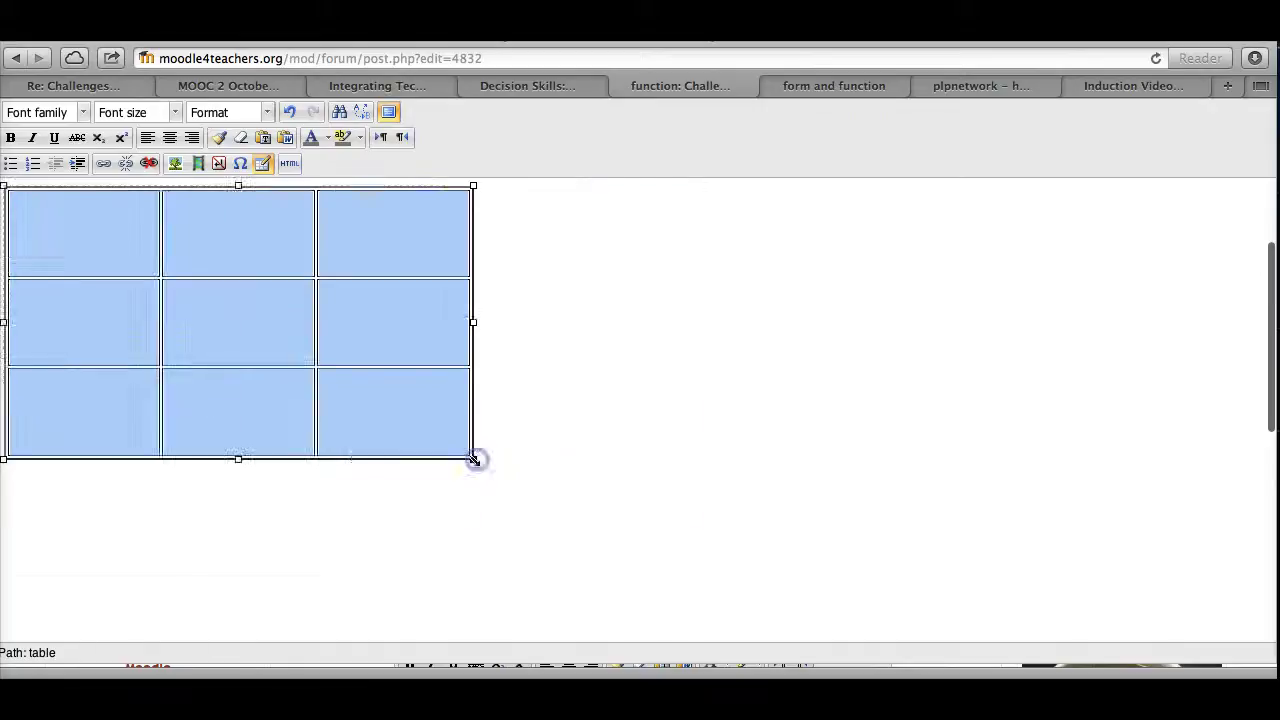
click(595, 440)
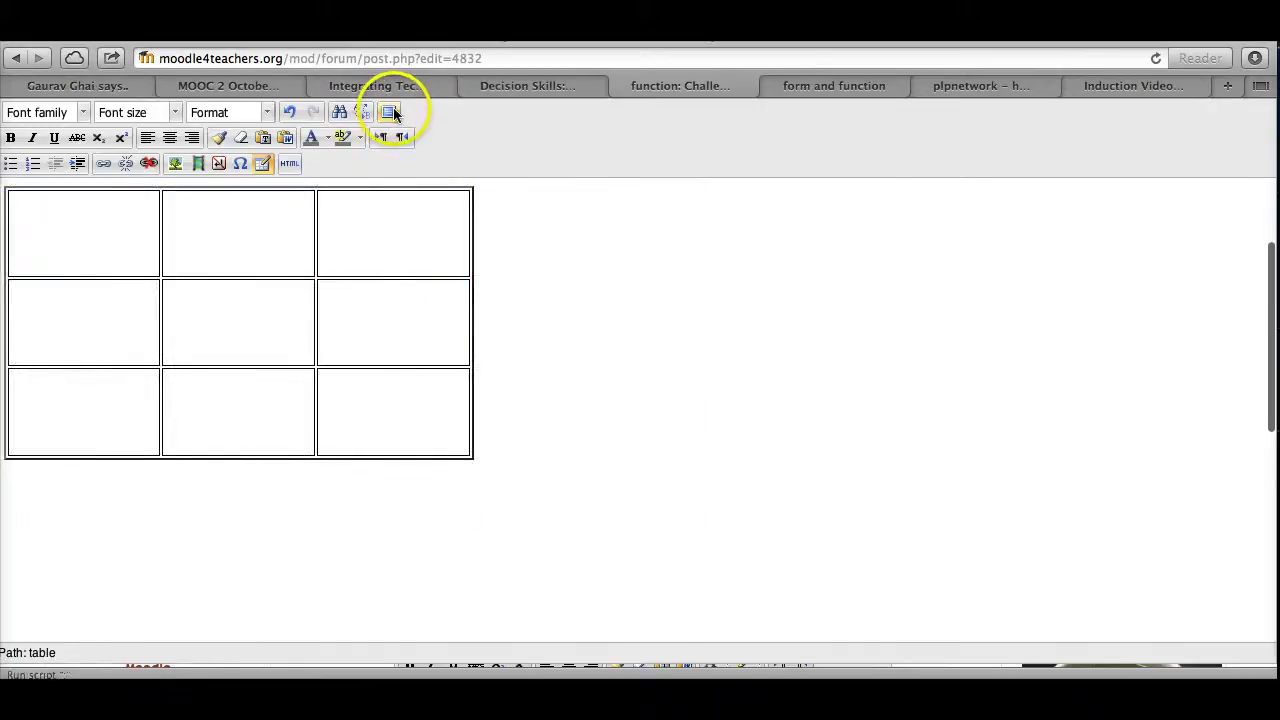
Exit fullscreen editing and save the changes to the reply.
click(390, 112)
scroll(560, 343, down, 3)
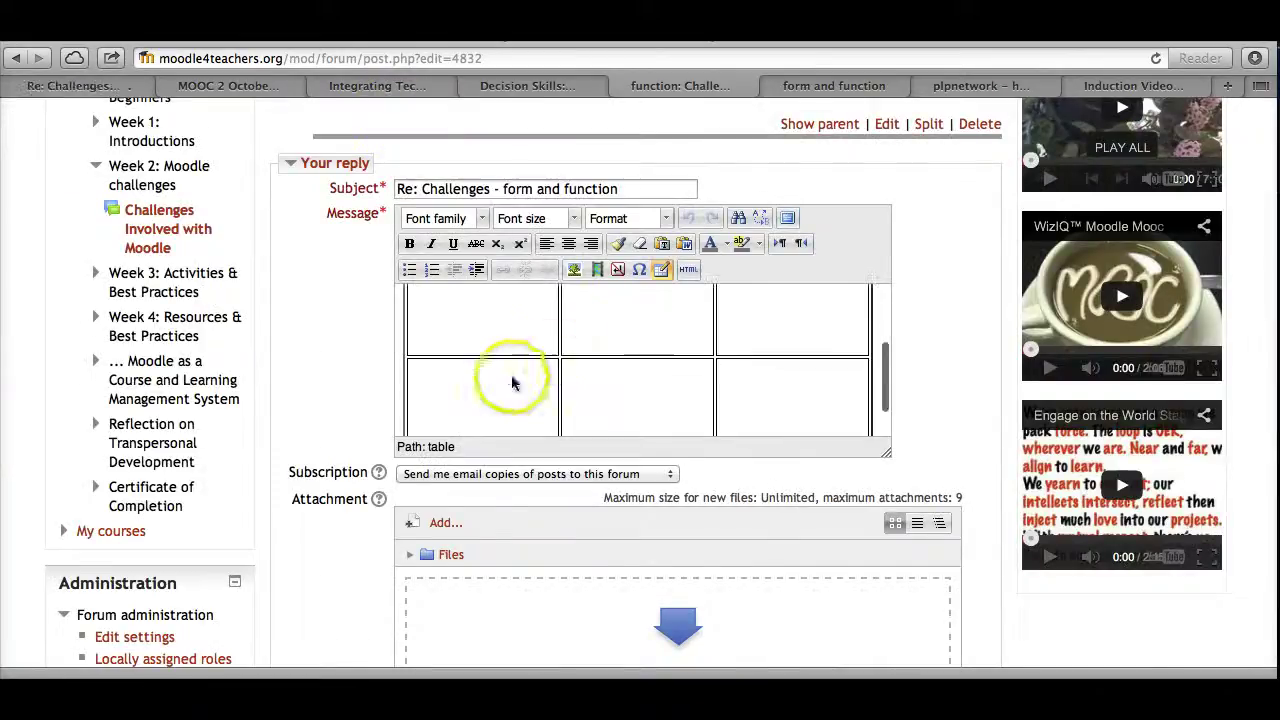
scroll(512, 383, down, 6)
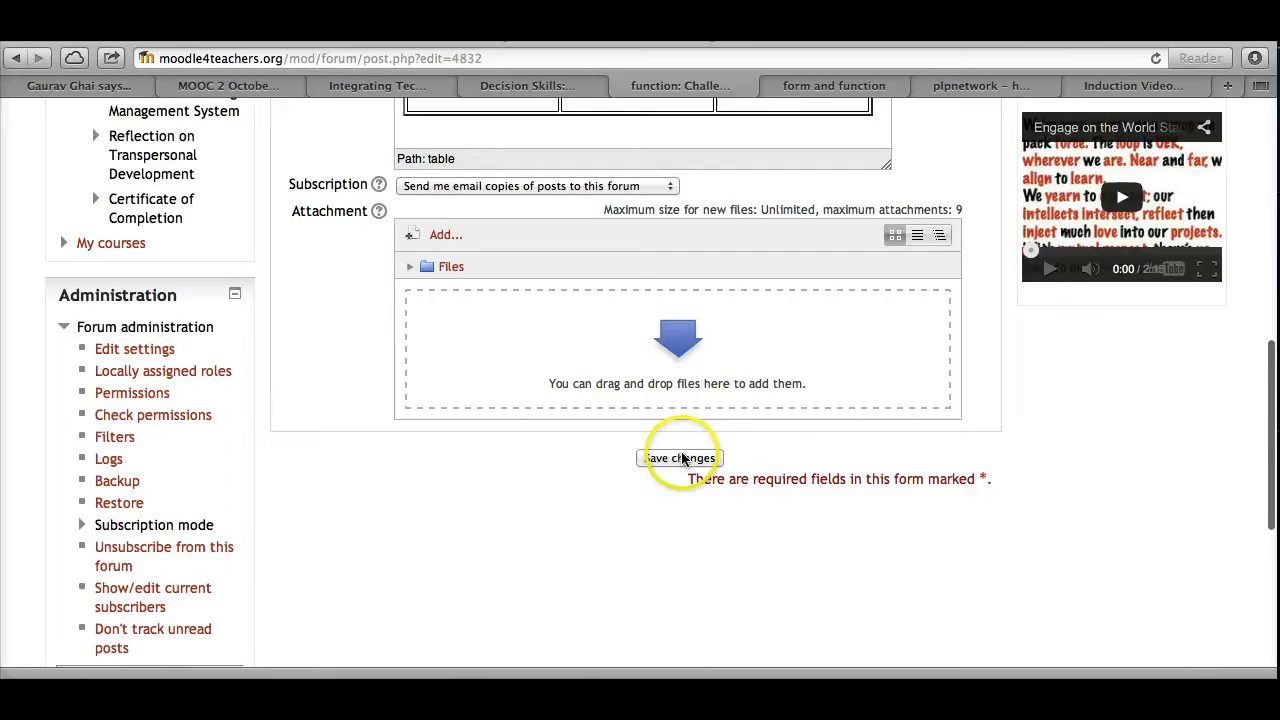
click(683, 459)
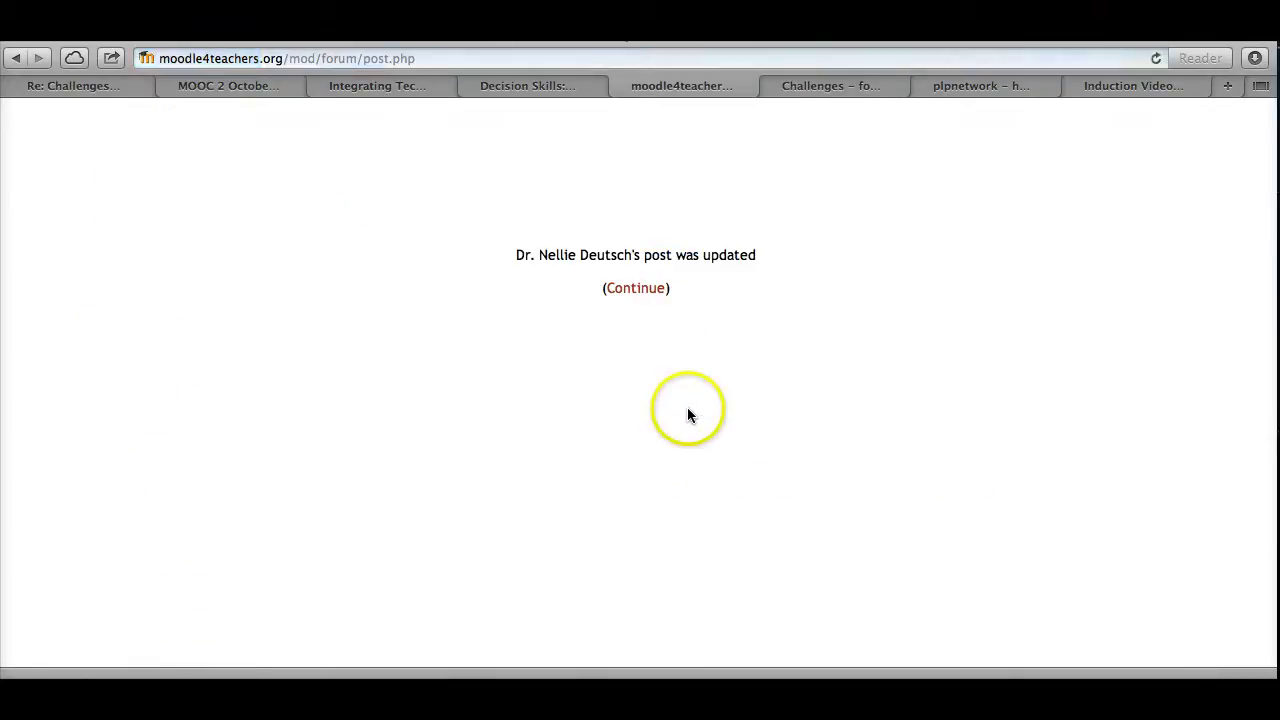
Continue to the forum discussion and open the edited reply to view its bordered 3×3 table.
click(650, 288)
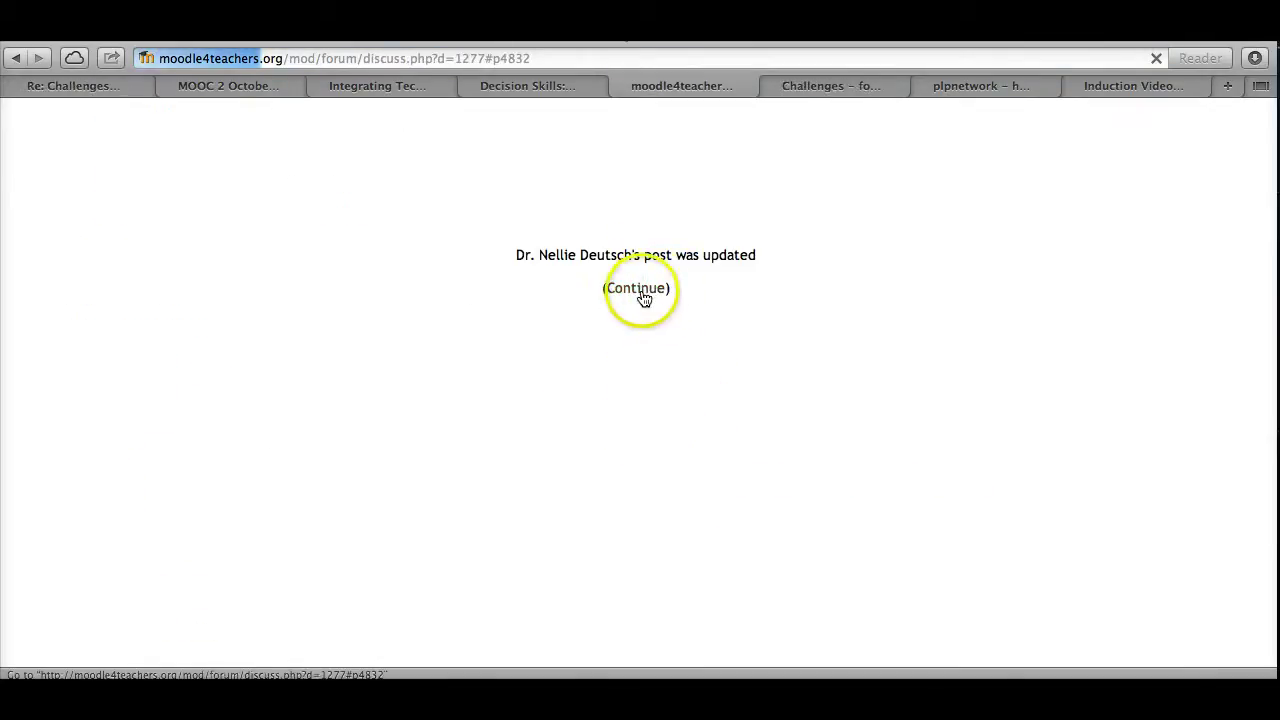
scroll(600, 330, down, 5)
scroll(540, 450, down, 2)
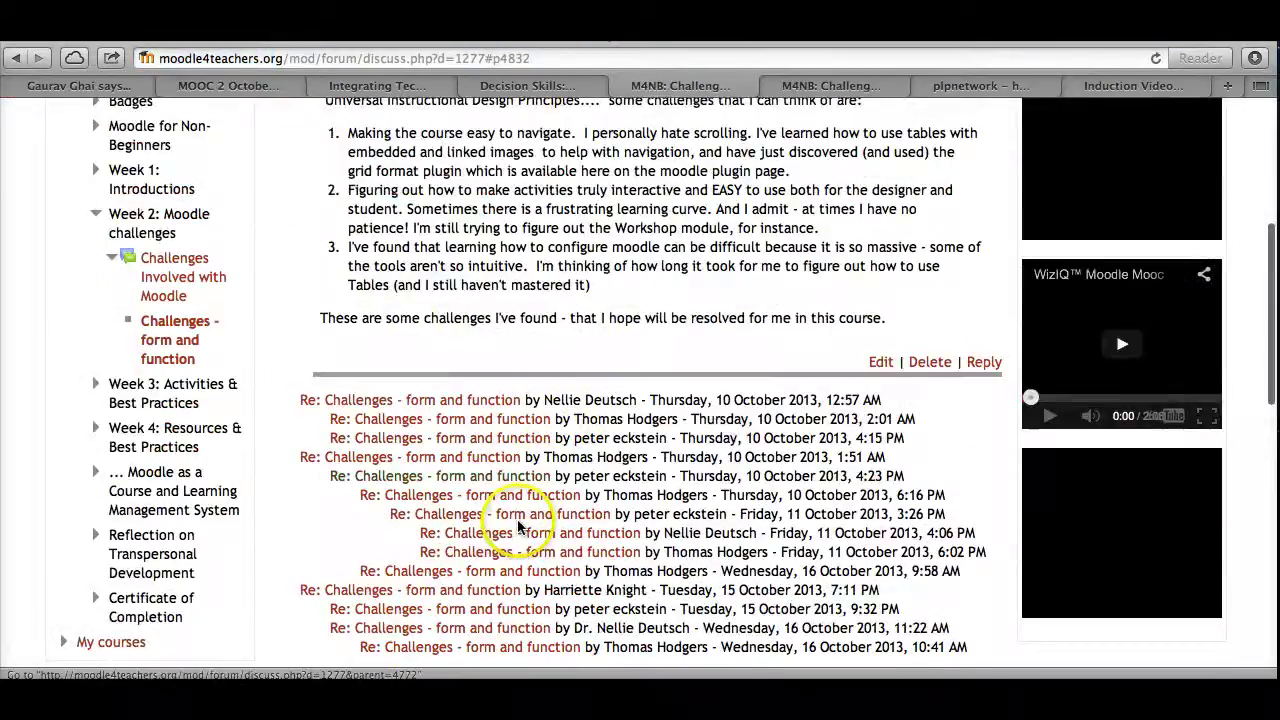
click(438, 630)
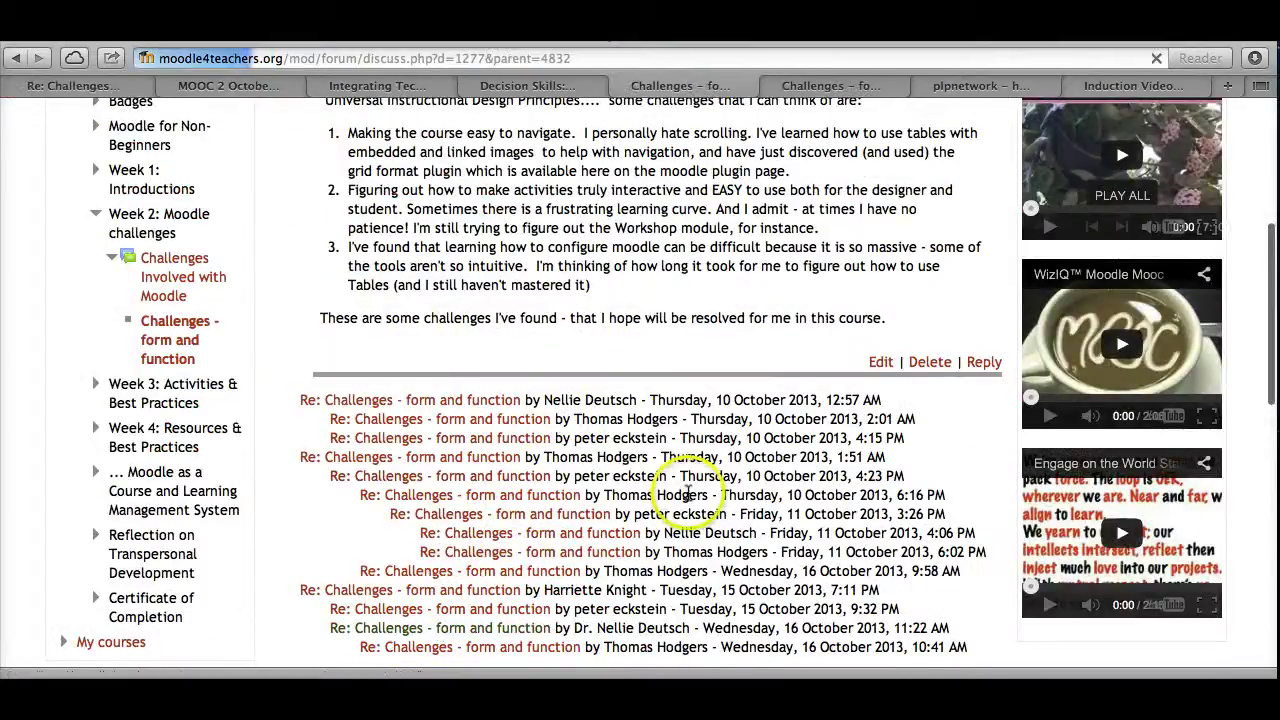
scroll(674, 463, down, 2)
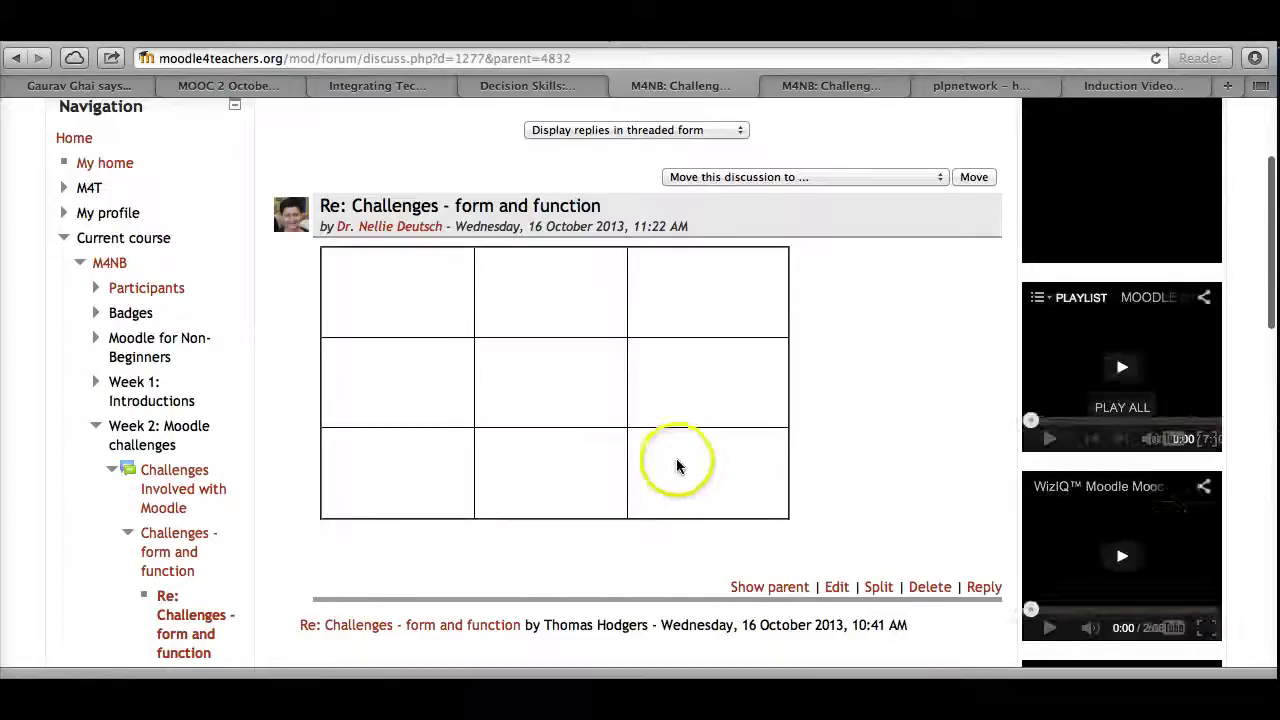